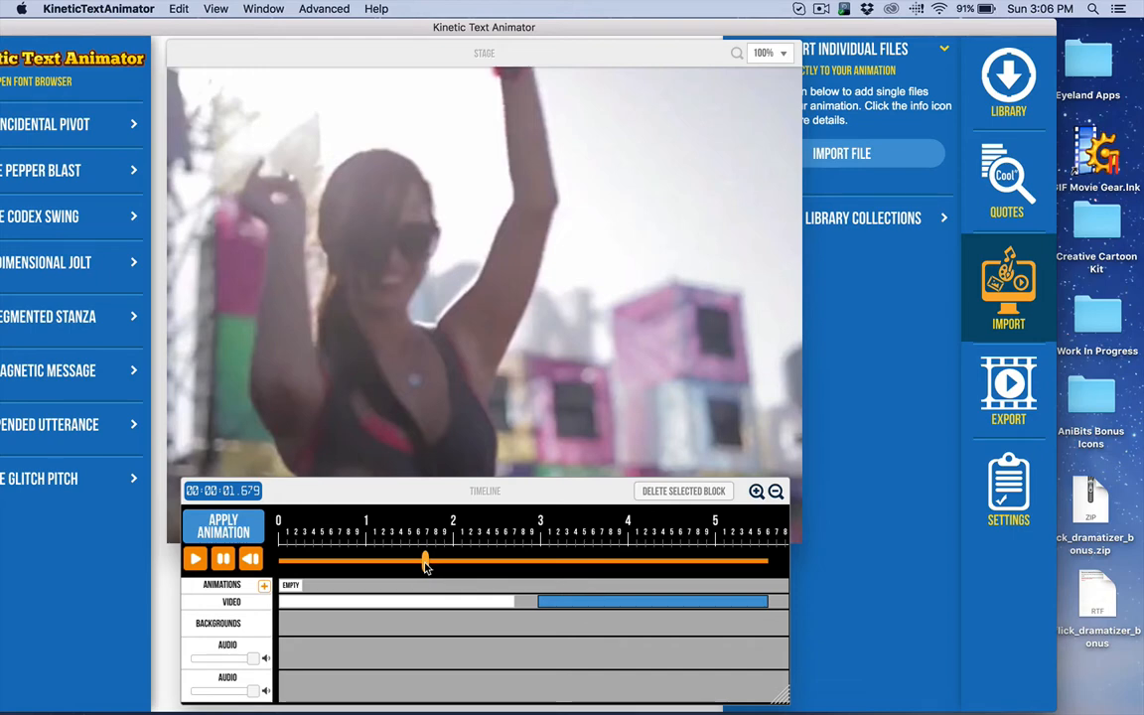
Step: Compare how the two video clips on the timeline fill the stage, and check the stage dimensions in the settings
left_click_drag(425, 563, 593, 566)
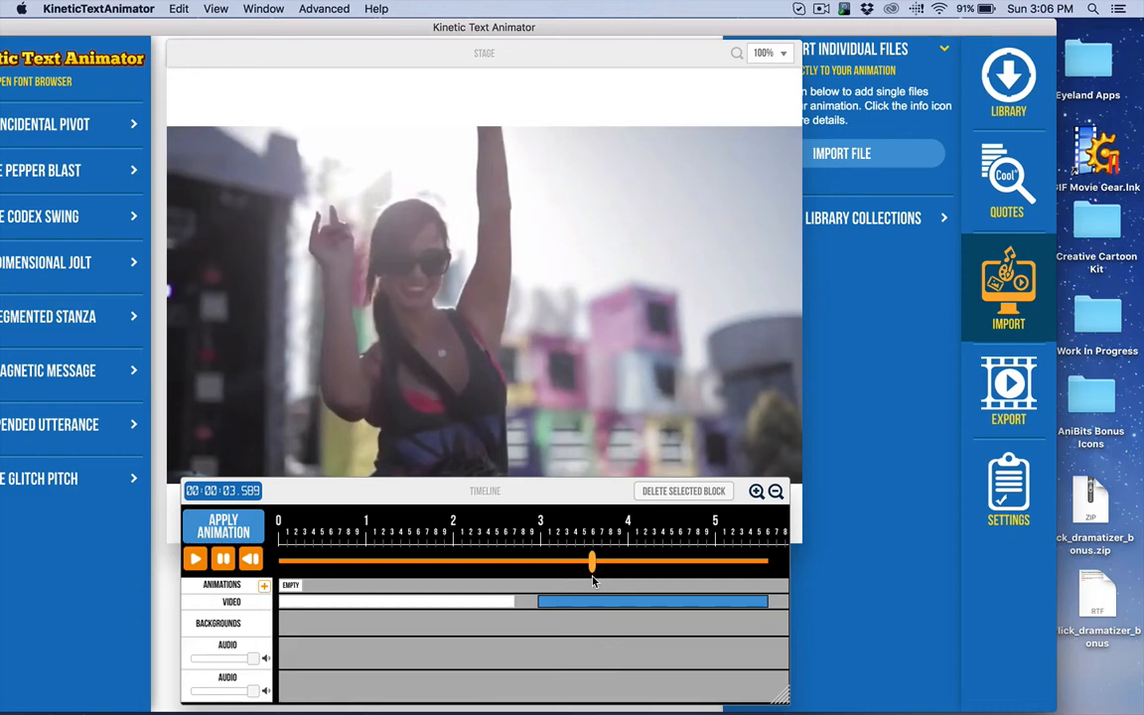
left_click(315, 51)
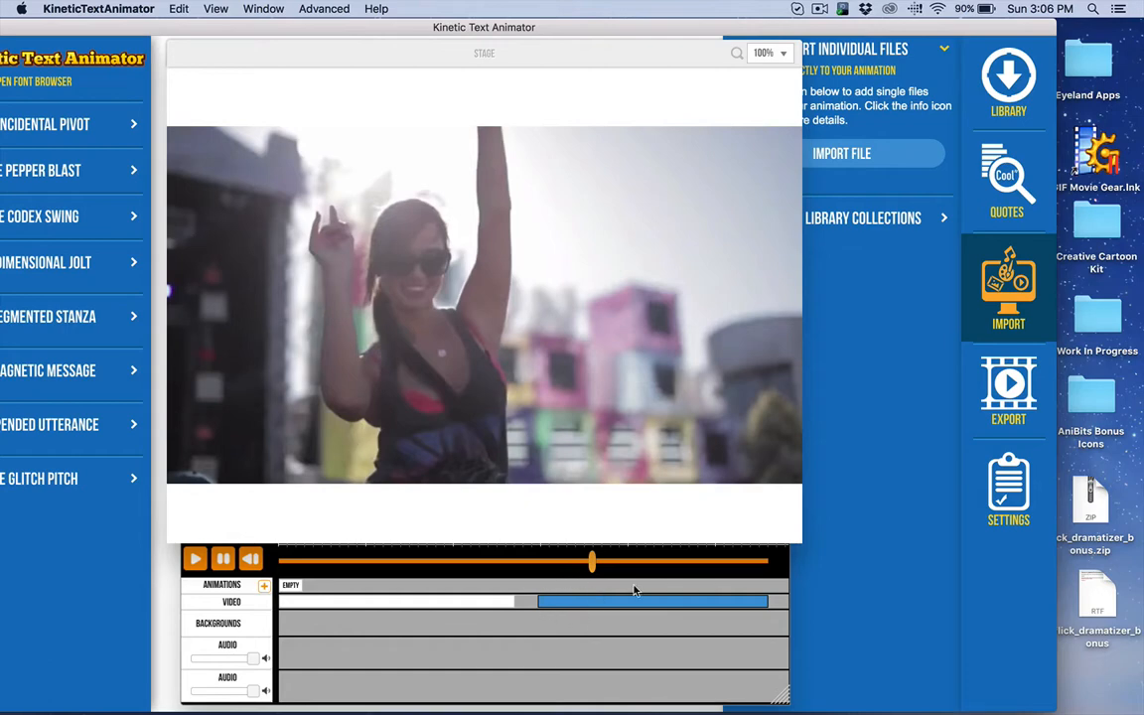
left_click_drag(593, 568, 459, 562)
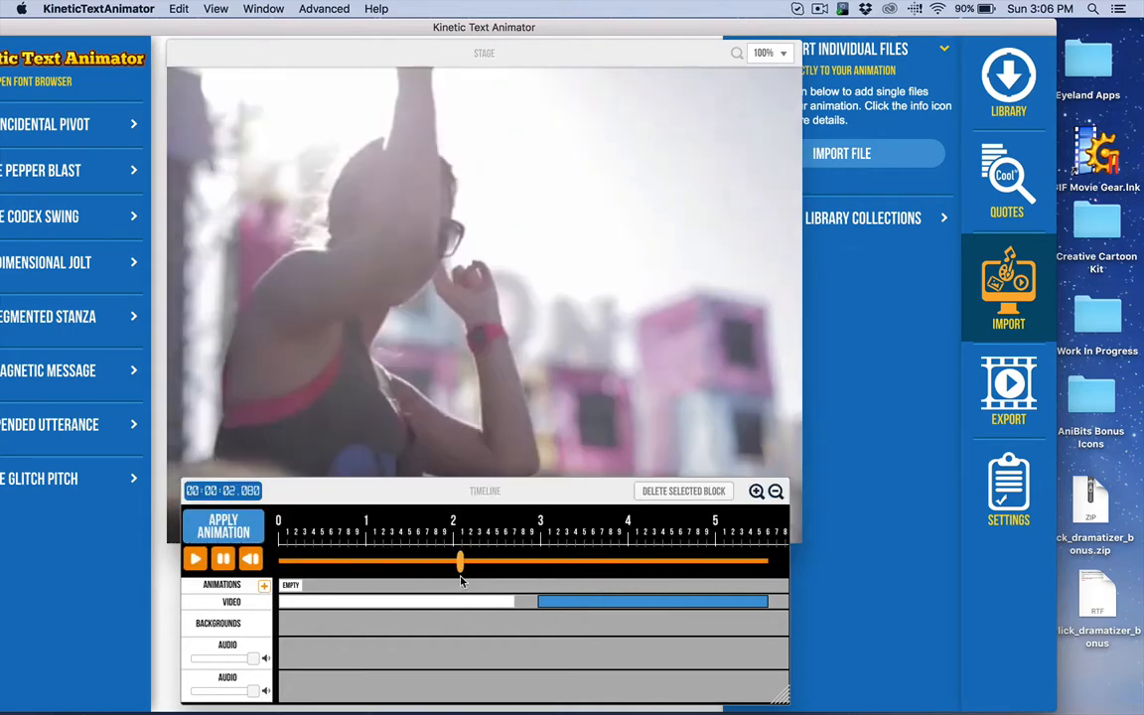
left_click(1007, 491)
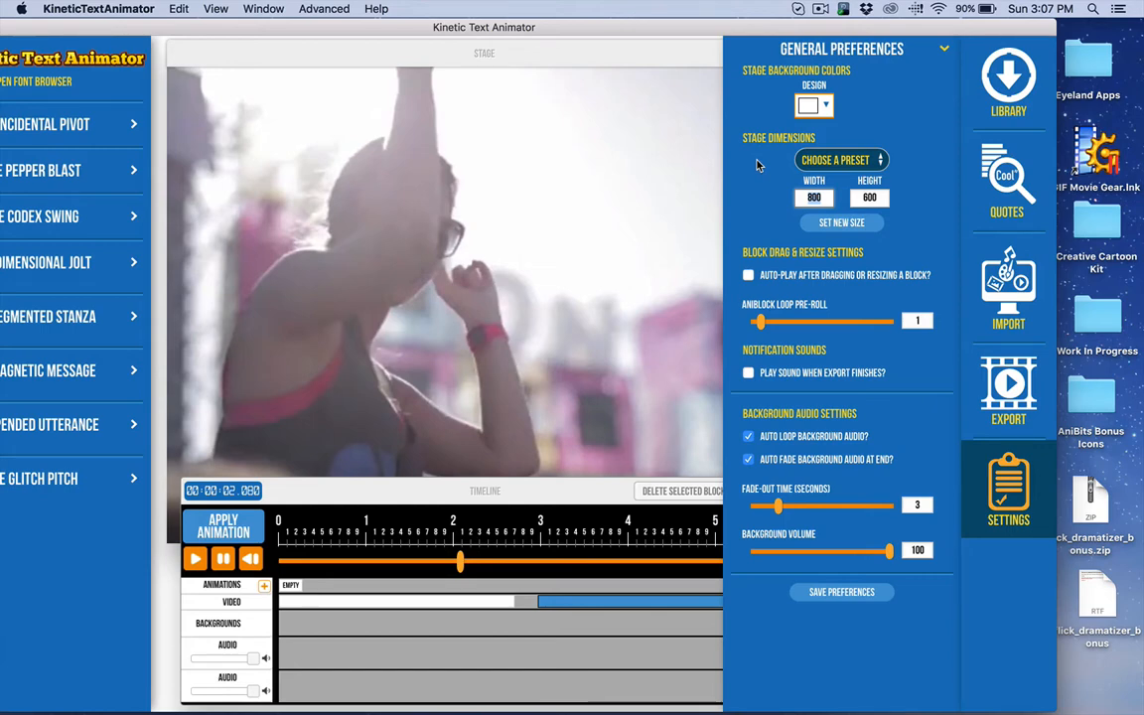
left_click(316, 50)
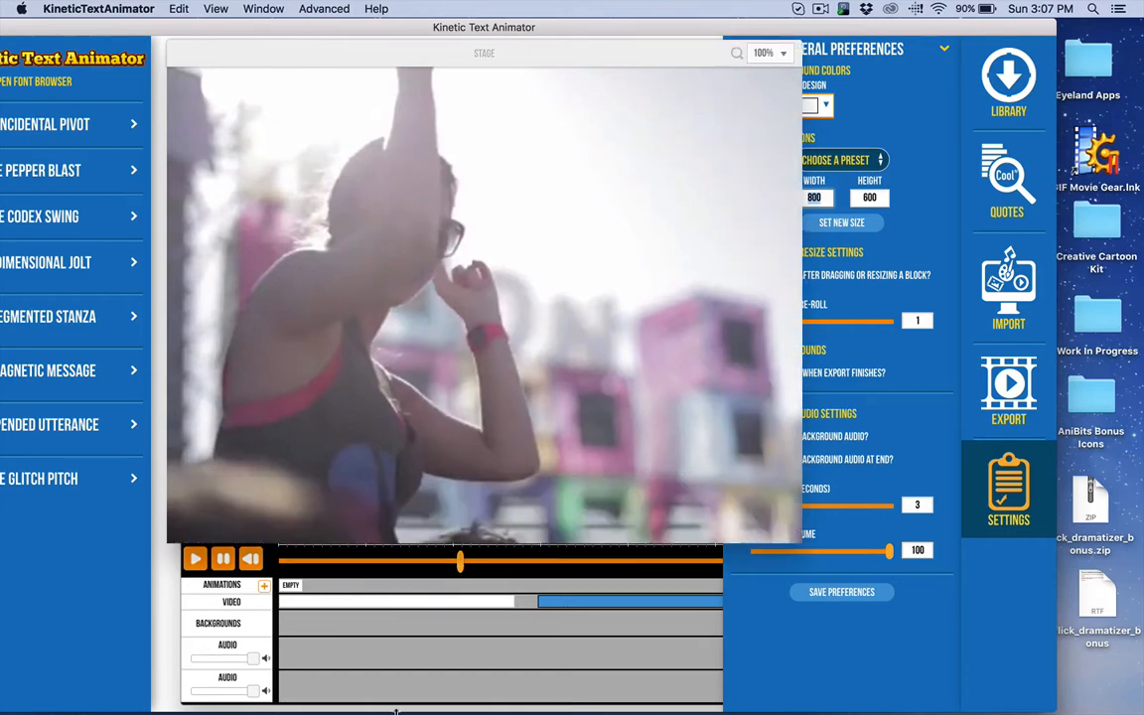
Step: Switch to ScreenFlow and create a new custom document 800 wide and 600 high
mouse_move(327, 698)
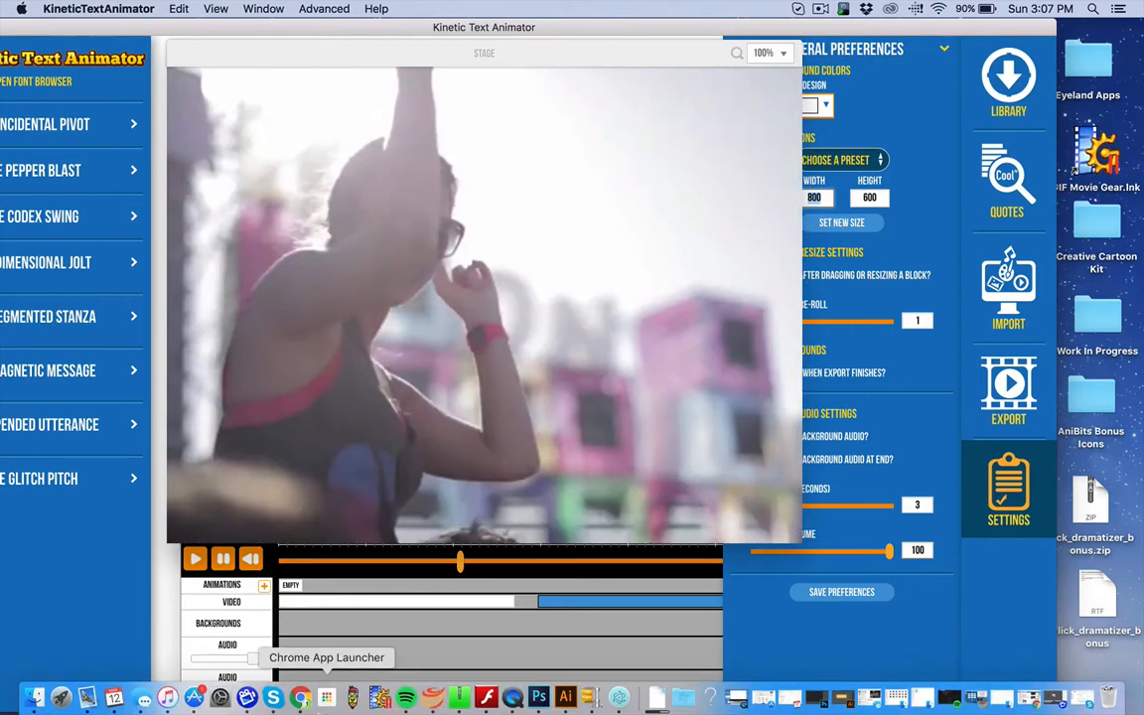
left_click(247, 699)
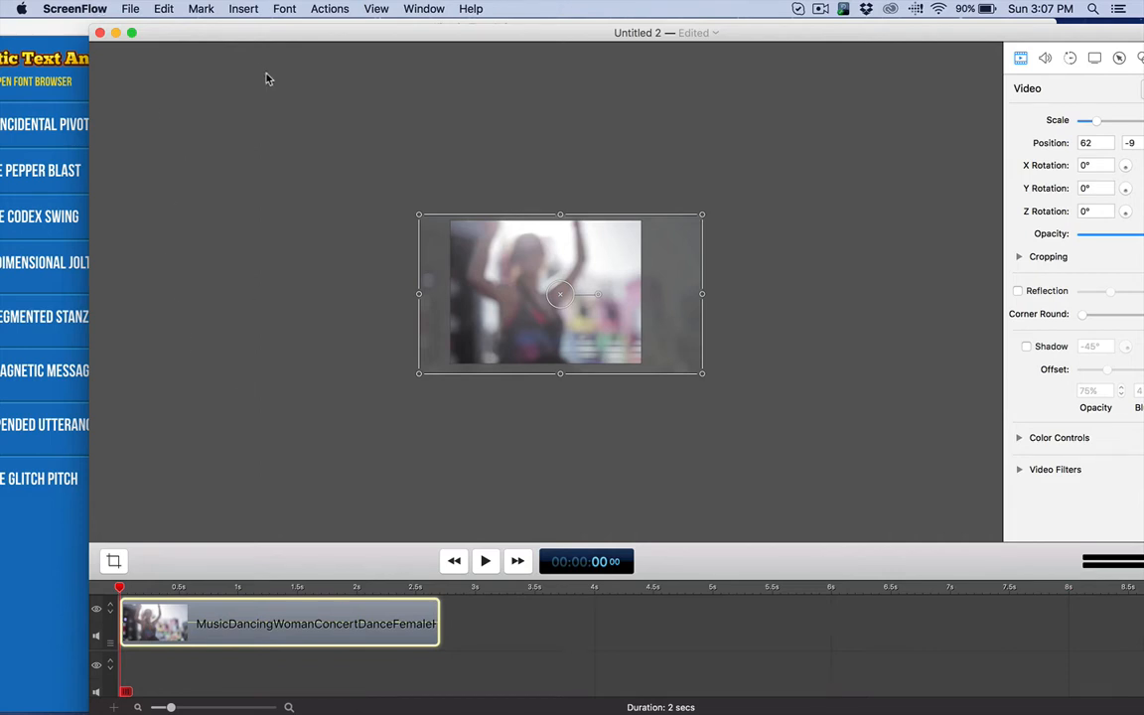
left_click_drag(193, 34, 127, 26)
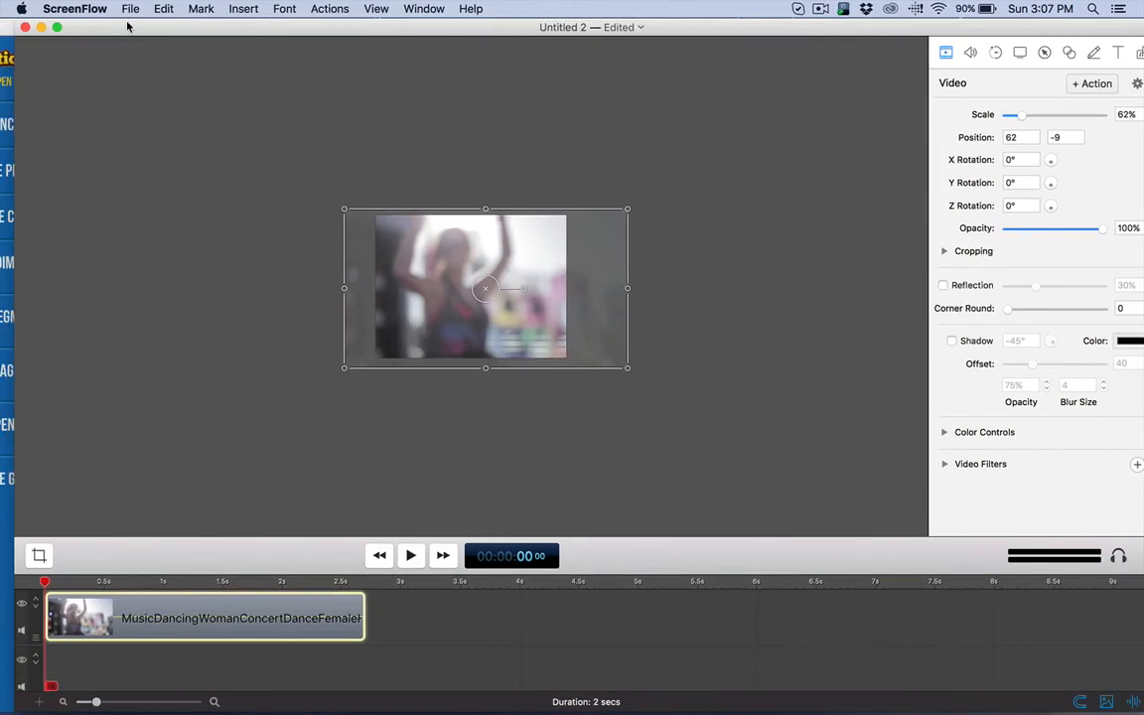
left_click(130, 9)
left_click(137, 24)
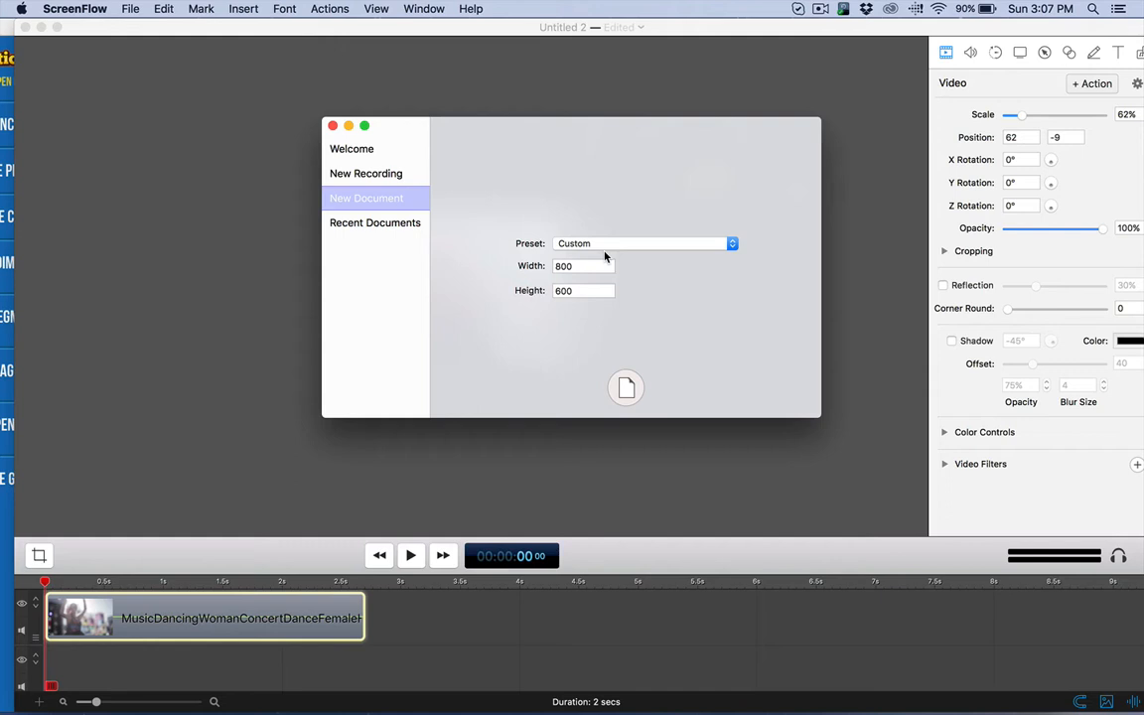
left_click(639, 387)
Step: Close the old Untitled 2 document without saving it, keeping the new empty document open
left_click_drag(121, 27, 358, 35)
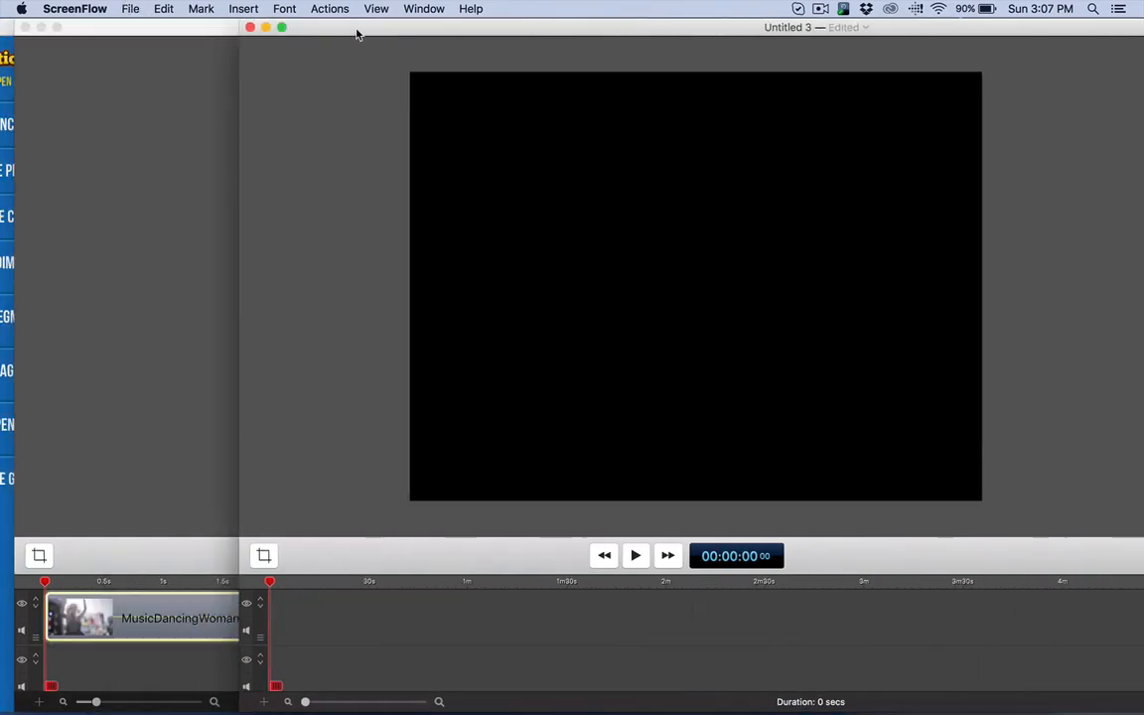
left_click(24, 26)
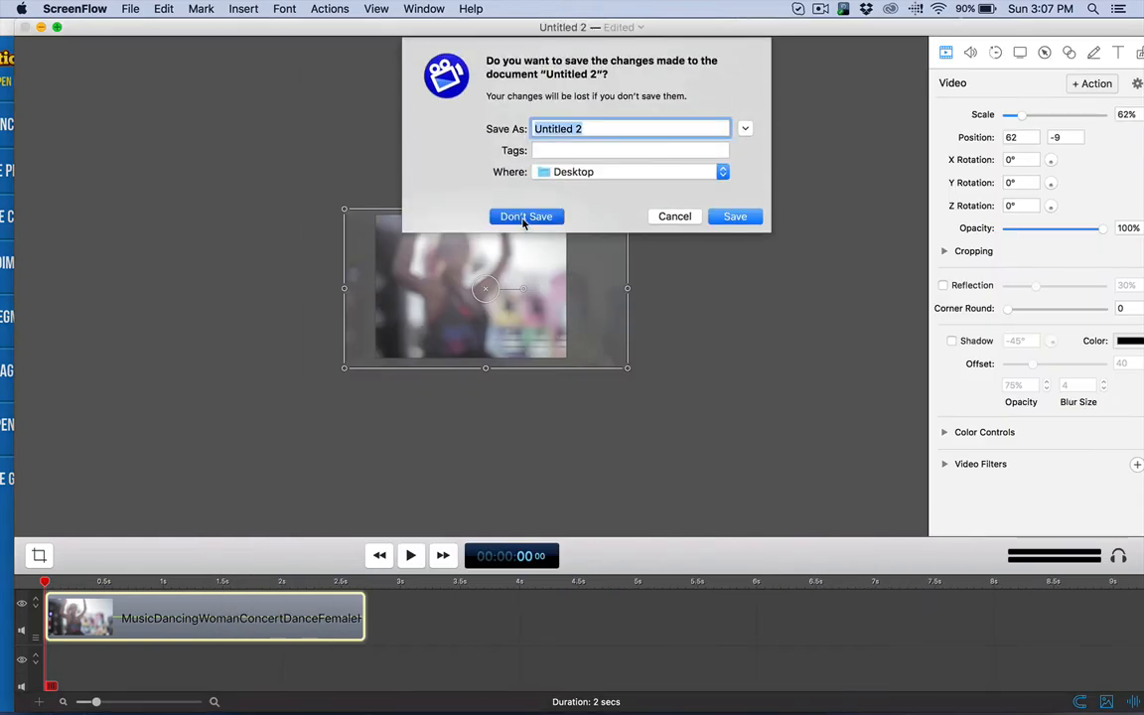
left_click(523, 216)
left_click_drag(484, 31, 184, 18)
left_click(132, 10)
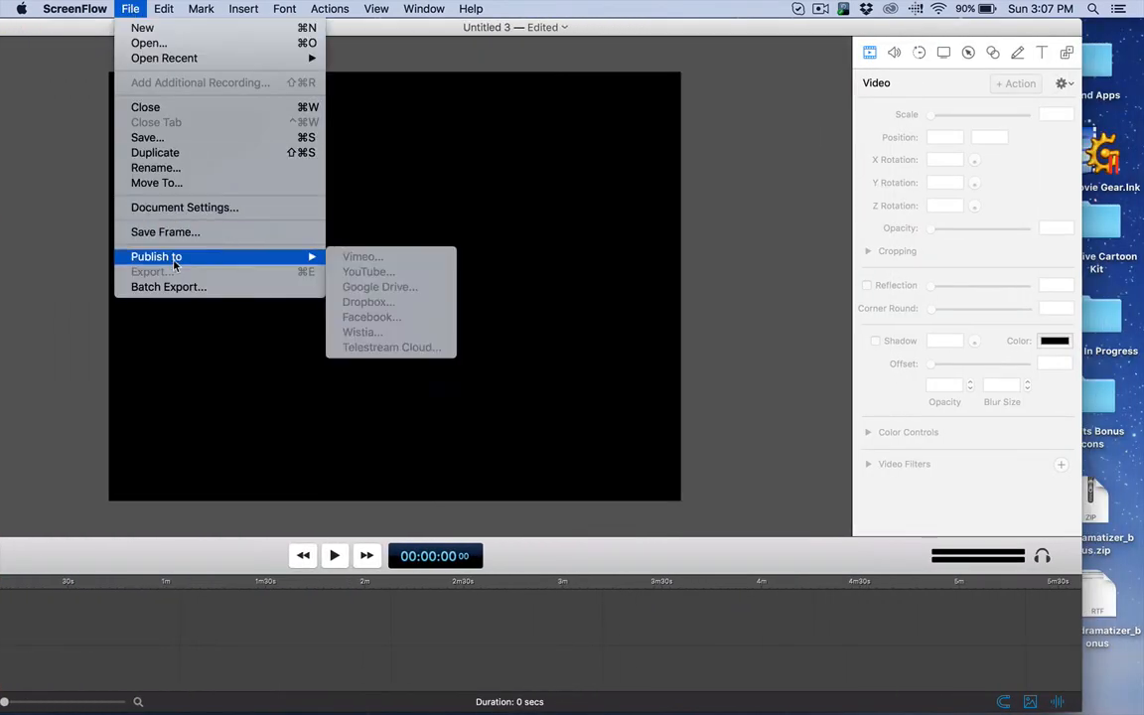
left_click(144, 43)
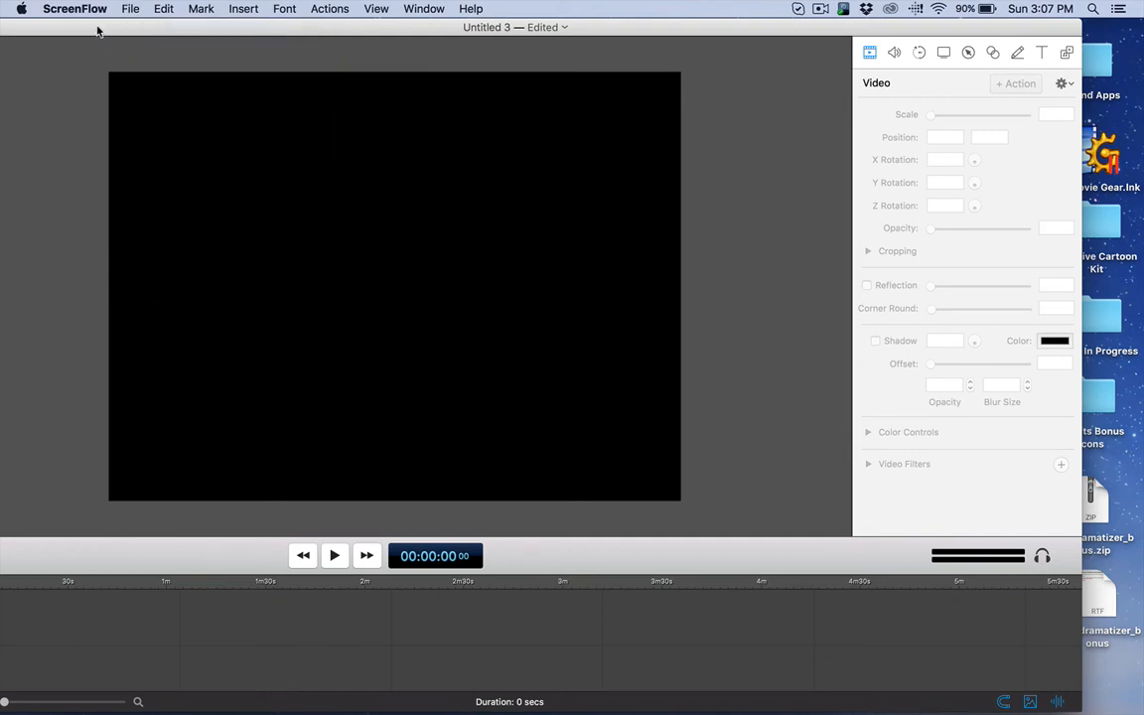
double_click(443, 264)
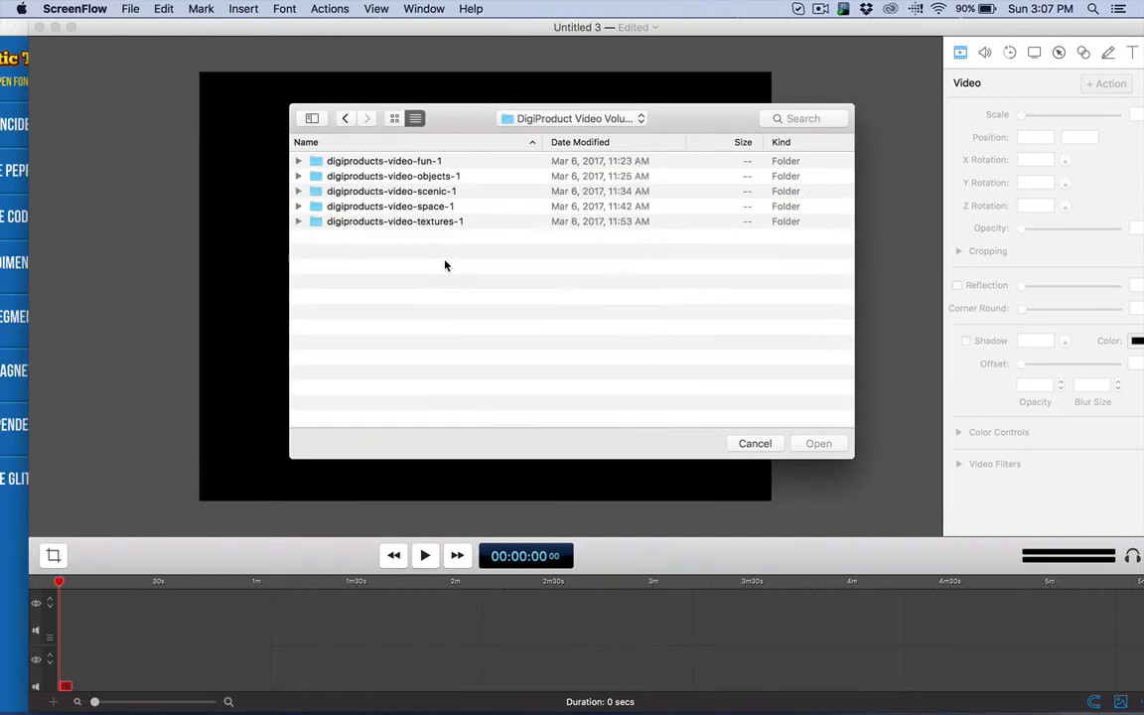
left_click(370, 165)
double_click(369, 166)
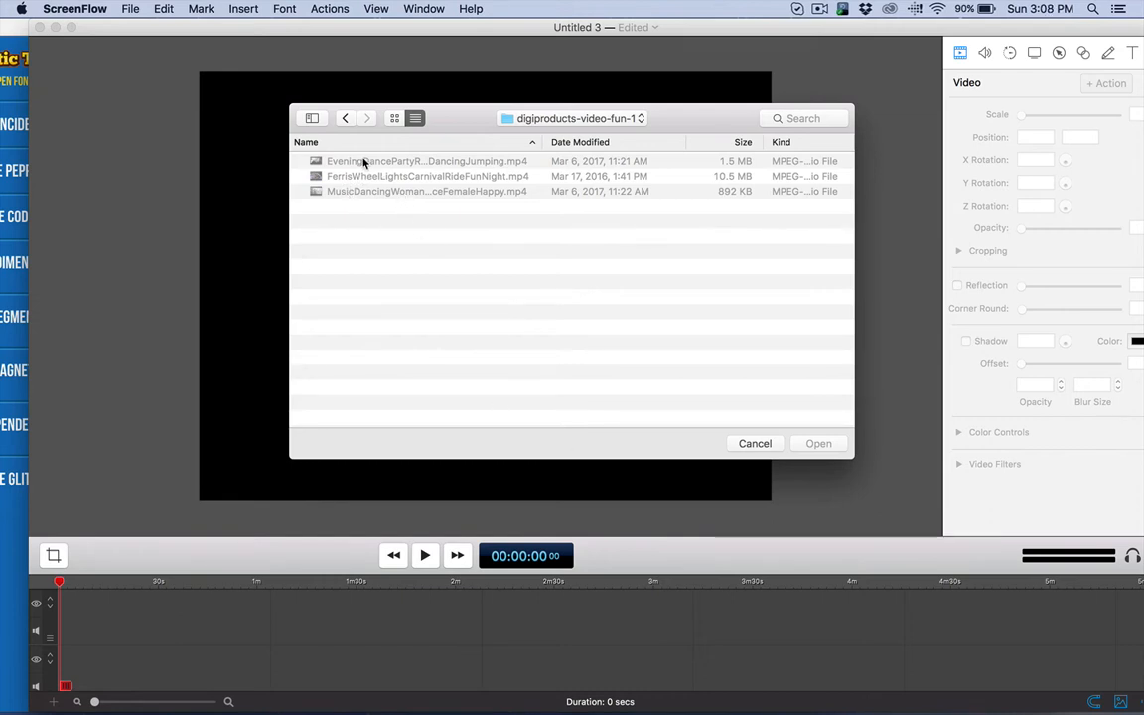
left_click(757, 443)
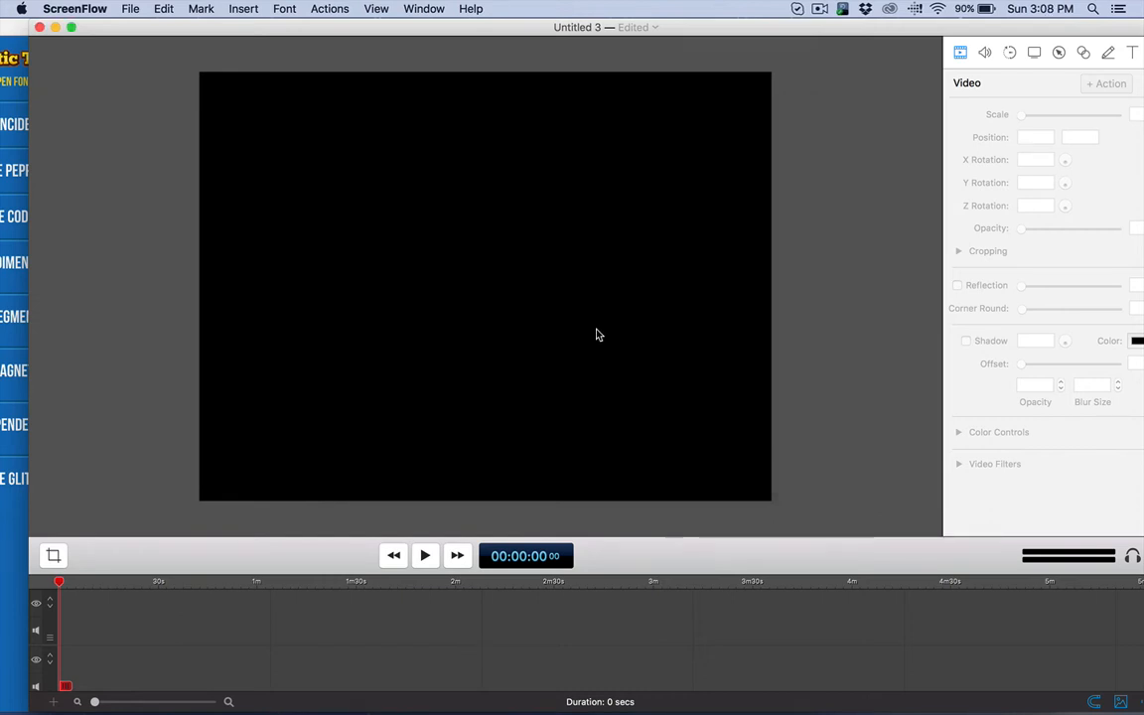
left_click(137, 10)
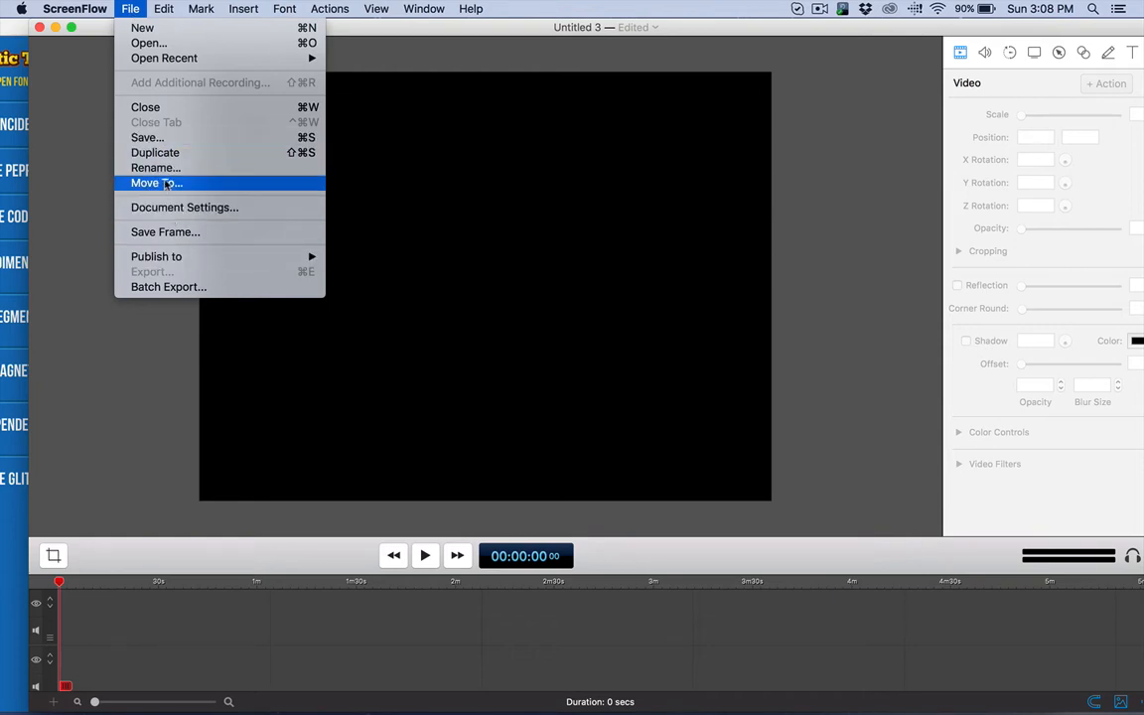
left_click(90, 29)
Step: Move the new document's window aside and close the Kinetic Text Animator window to uncover the Finder window
left_click_drag(90, 28, 379, 27)
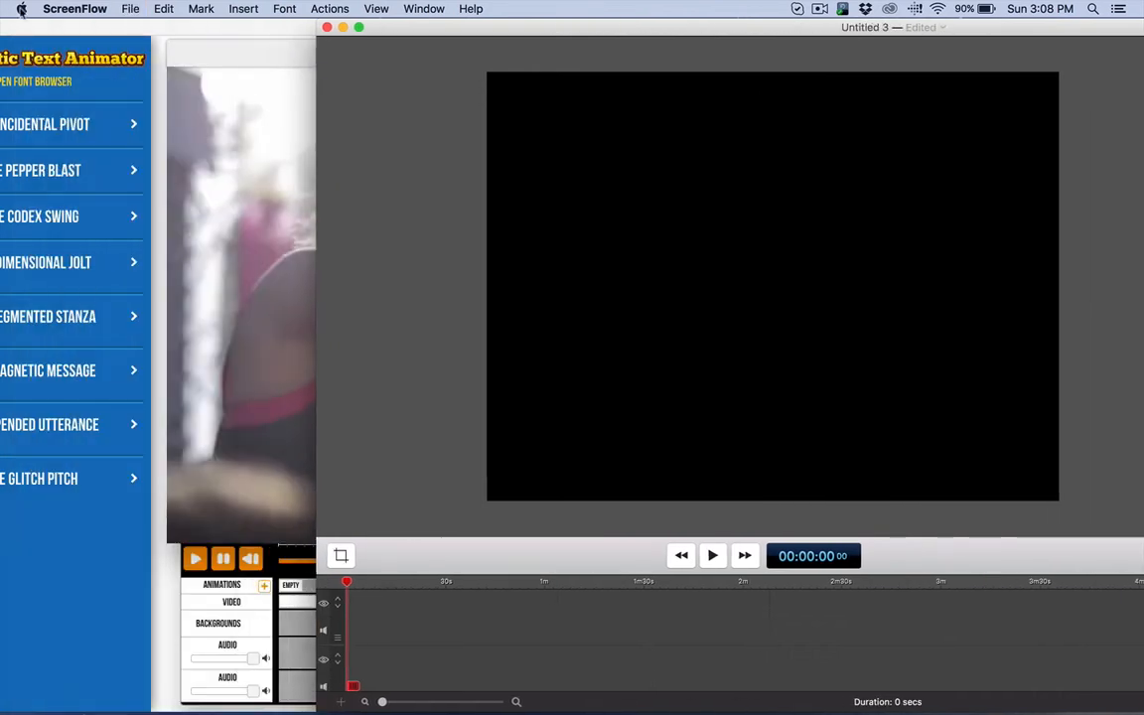
left_click(26, 27)
left_click_drag(45, 25, 197, 25)
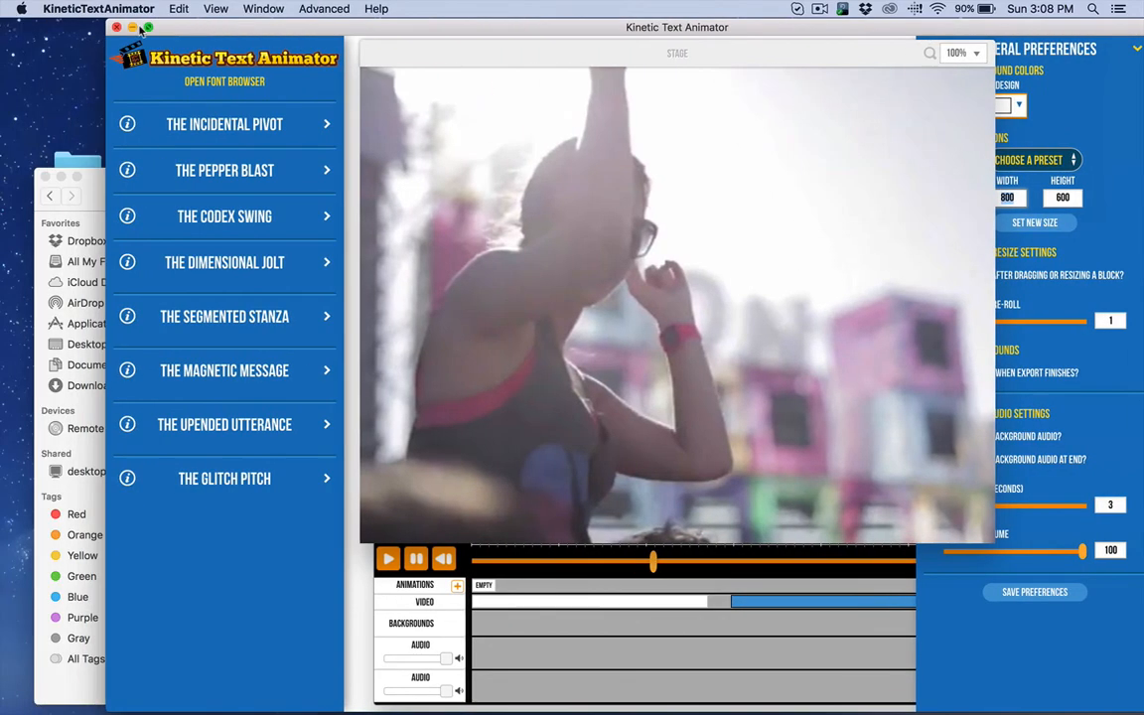
left_click(116, 27)
left_click(129, 199)
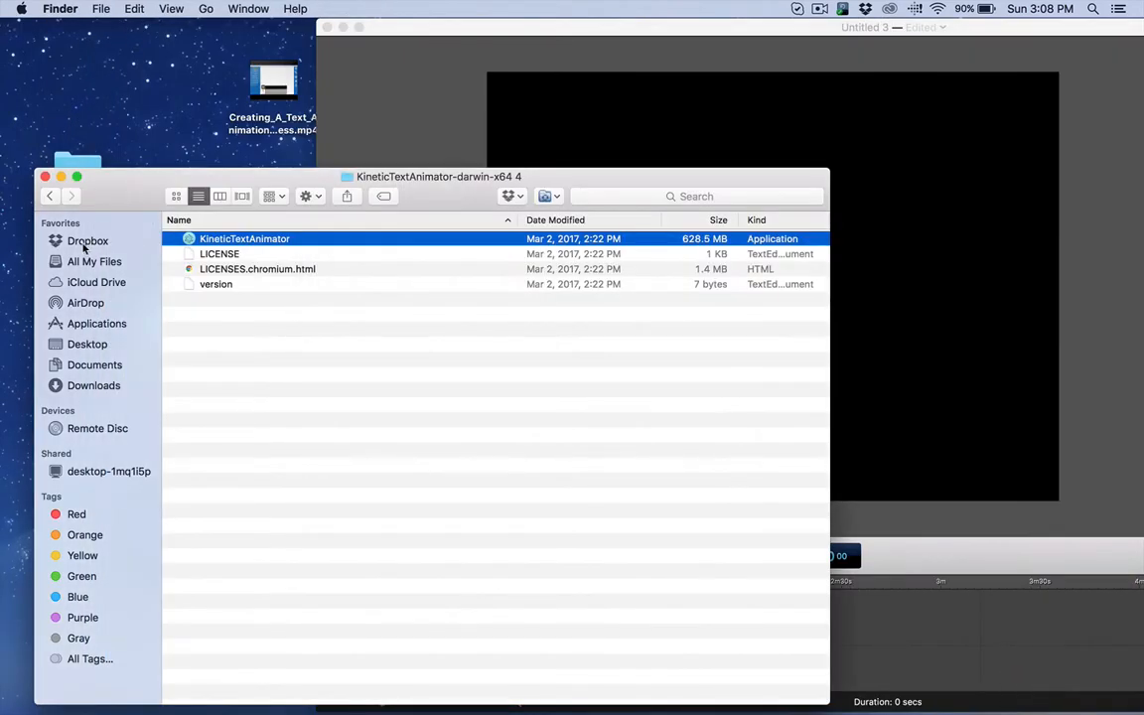
Step: Browse the Desktop to the digiproducts-video-fun-1 folder inside DigiProduct Video Volume 1 Sampler
left_click(84, 243)
left_click(88, 343)
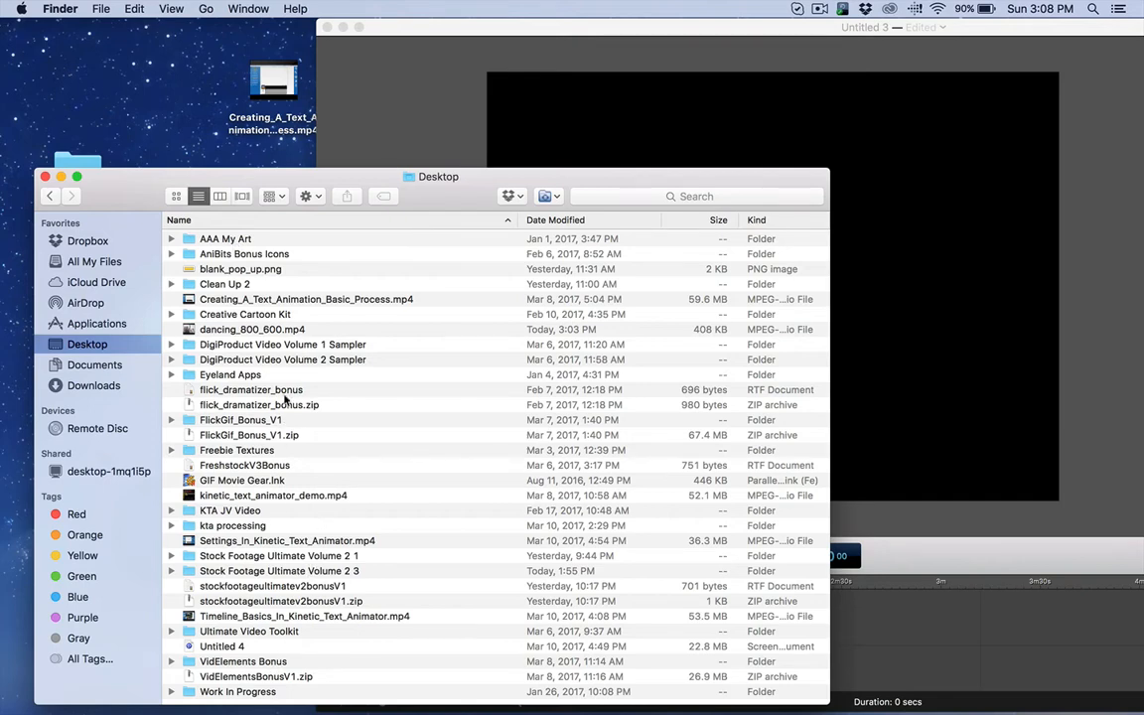
double_click(270, 345)
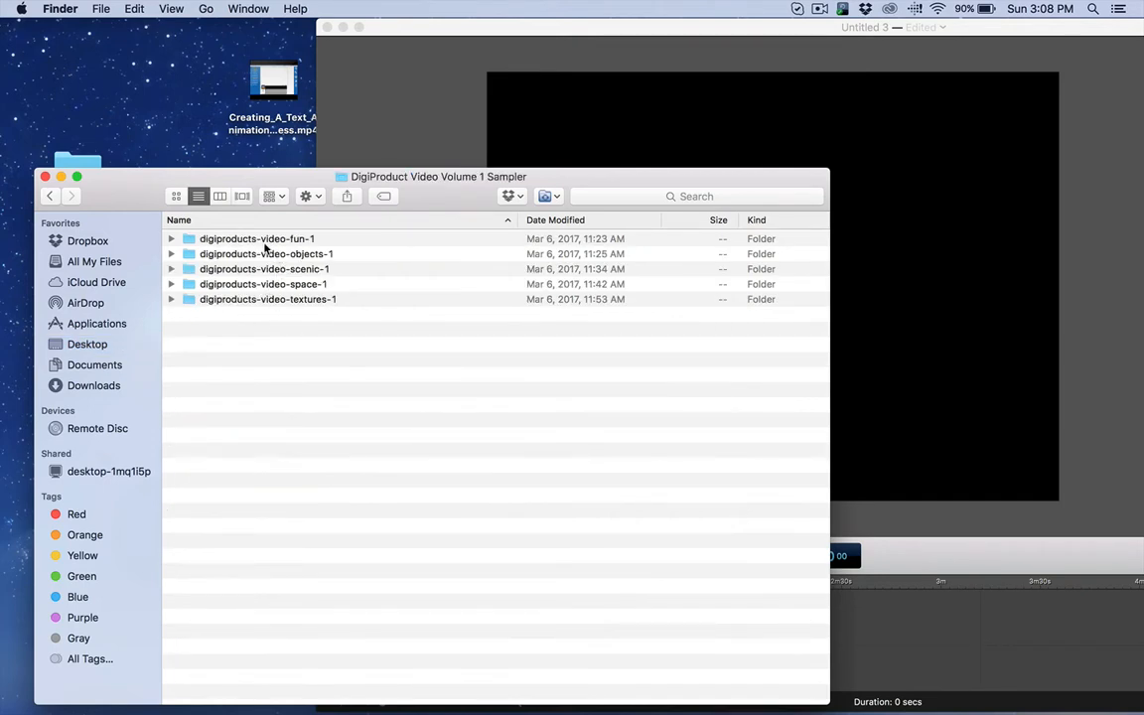
double_click(265, 244)
Step: Add MusicDancingWomanConcertDanceFemaleHappy.mp4 to the upper track of the empty document's timeline, and close the Finder window
left_click(227, 268)
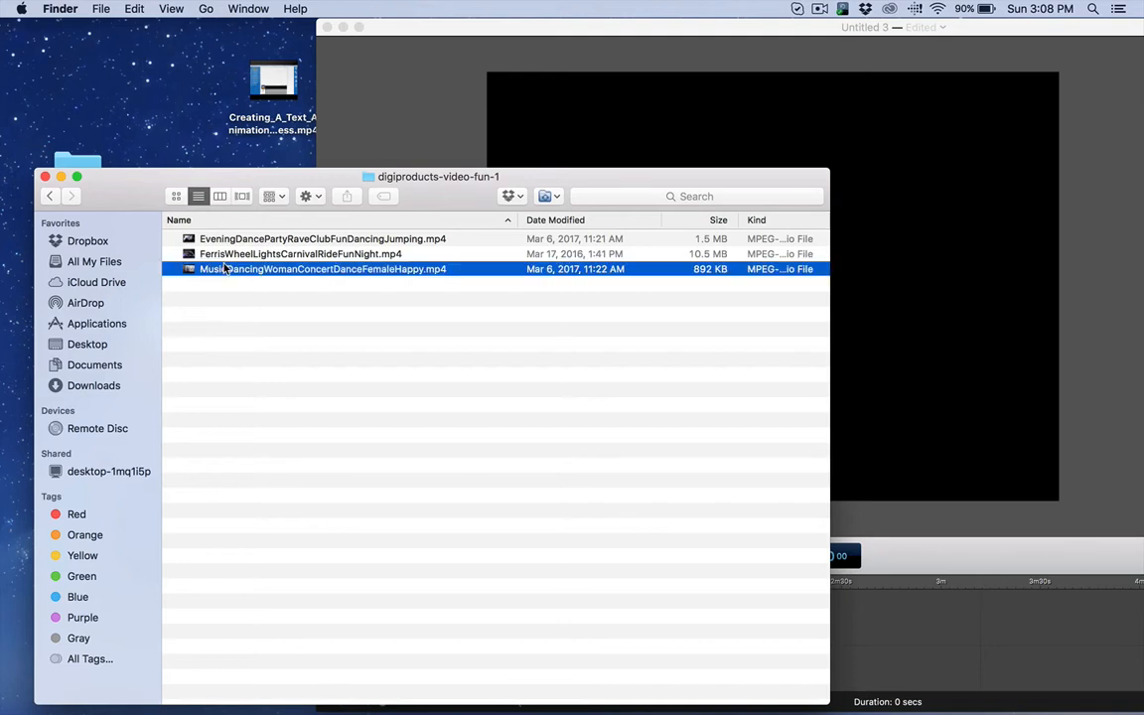
left_click(225, 240)
left_click(215, 267)
key("super+a")
left_click_drag(192, 269, 873, 627)
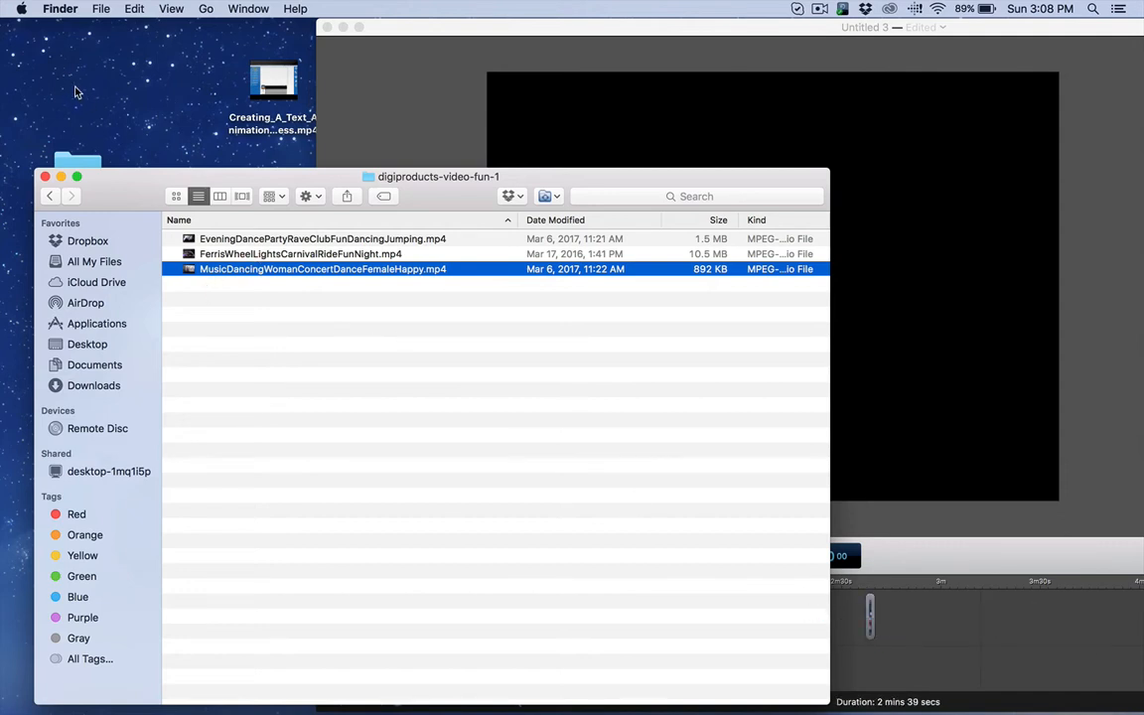
left_click(46, 177)
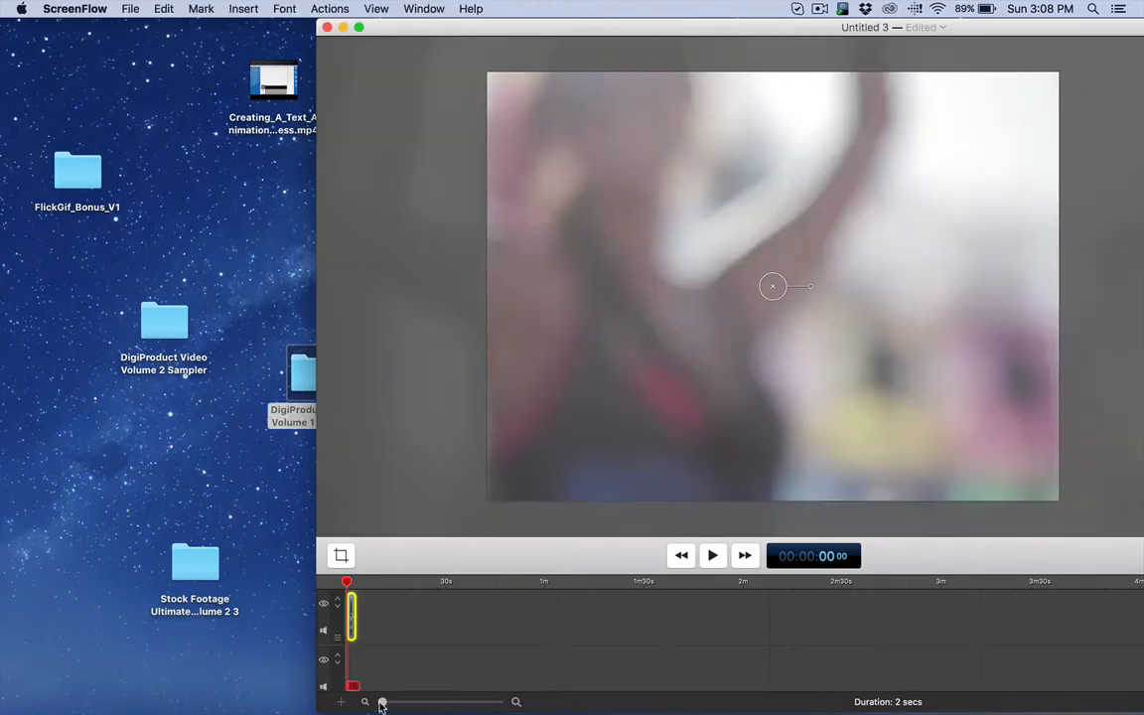
Step: Park the playhead on frame 6 of the clip, bring the whole document window into view, and select the clip on the canvas
left_click_drag(382, 701, 400, 702)
left_click(369, 580)
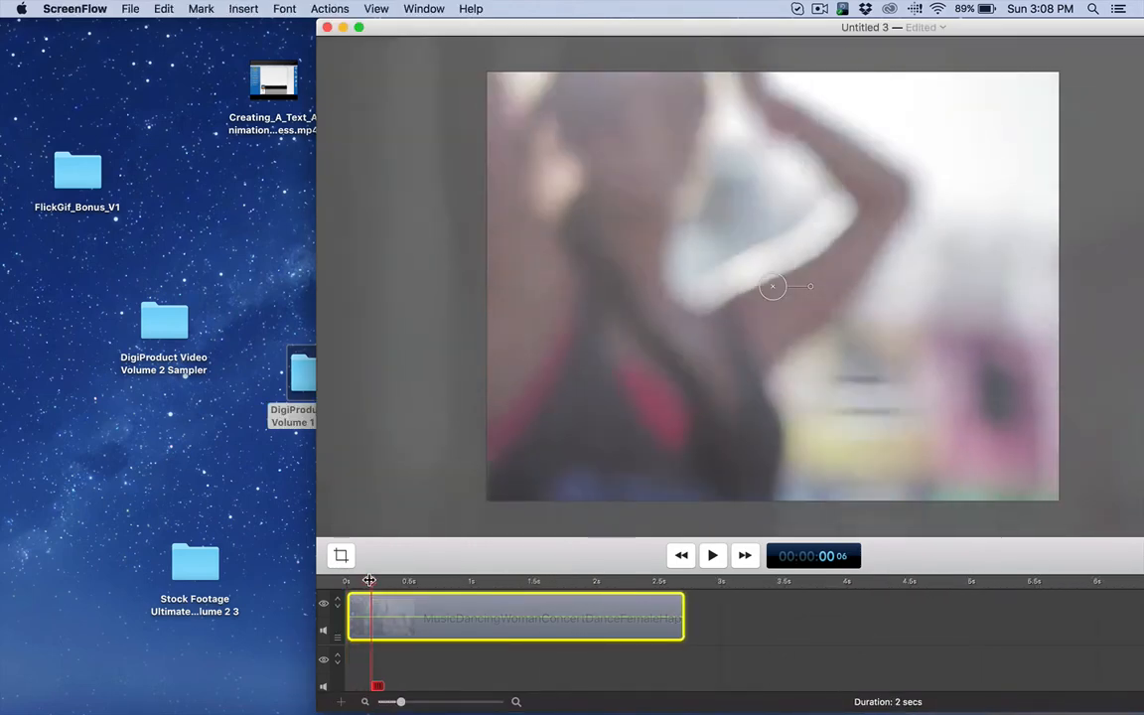
double_click(415, 30)
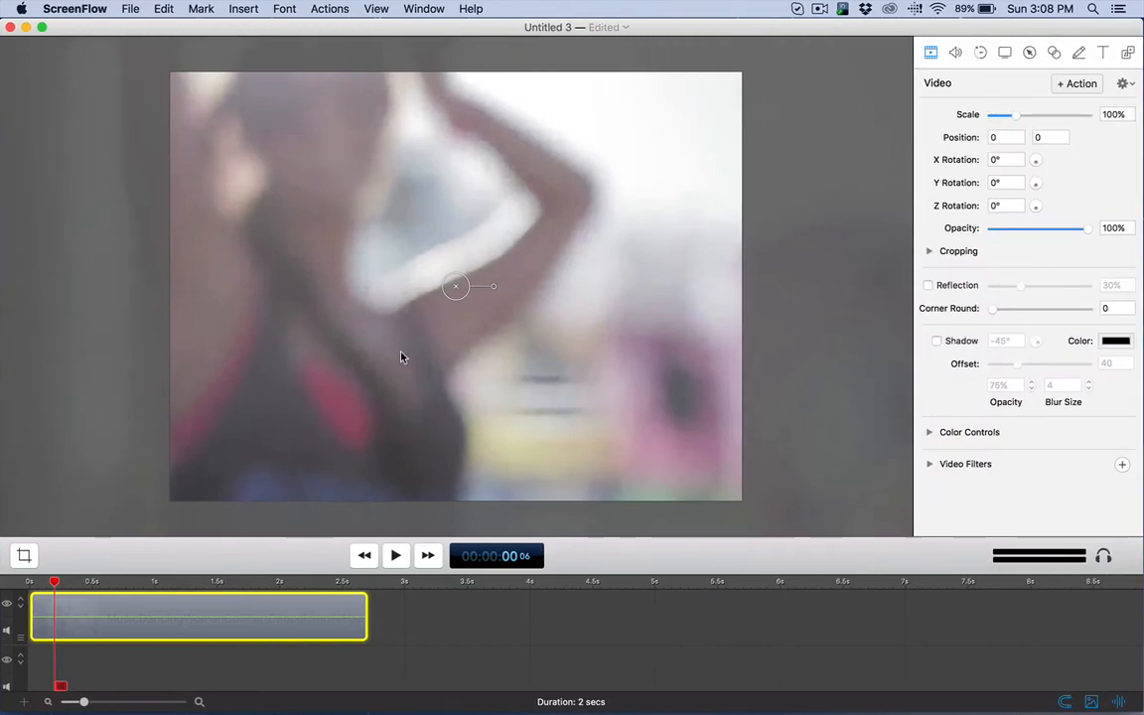
left_click(83, 199)
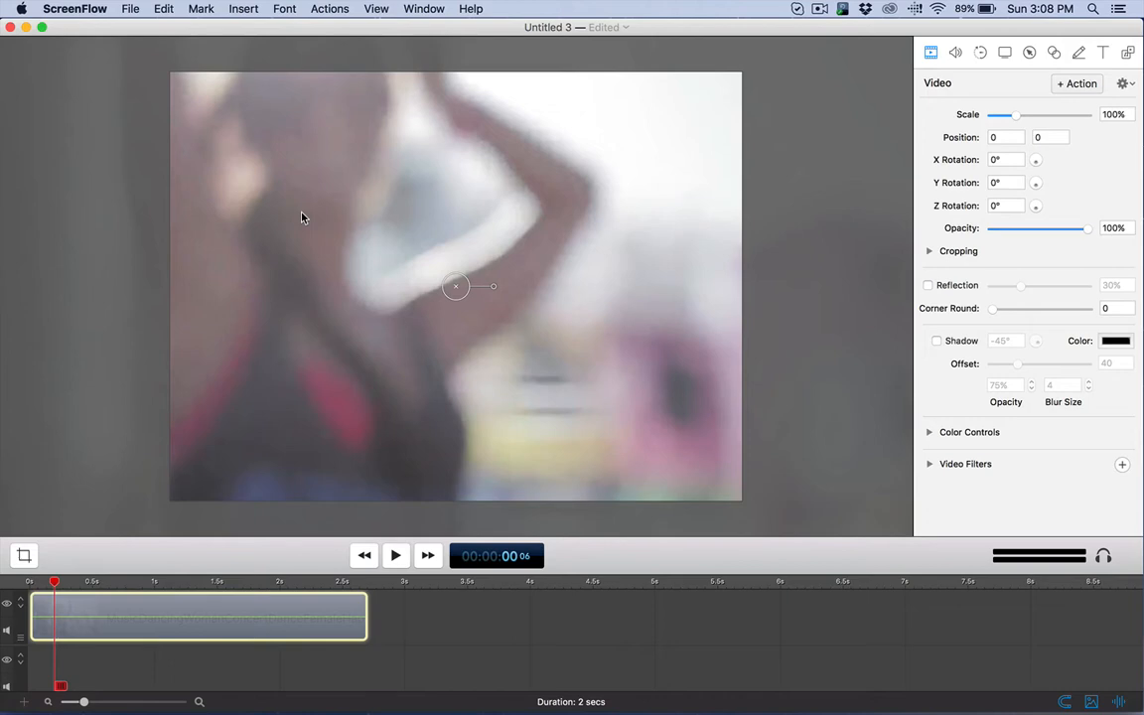
Step: Scale the video clip down to about 62% and reposition it to about 40, 0 so it still covers the canvas
key("super+equal")
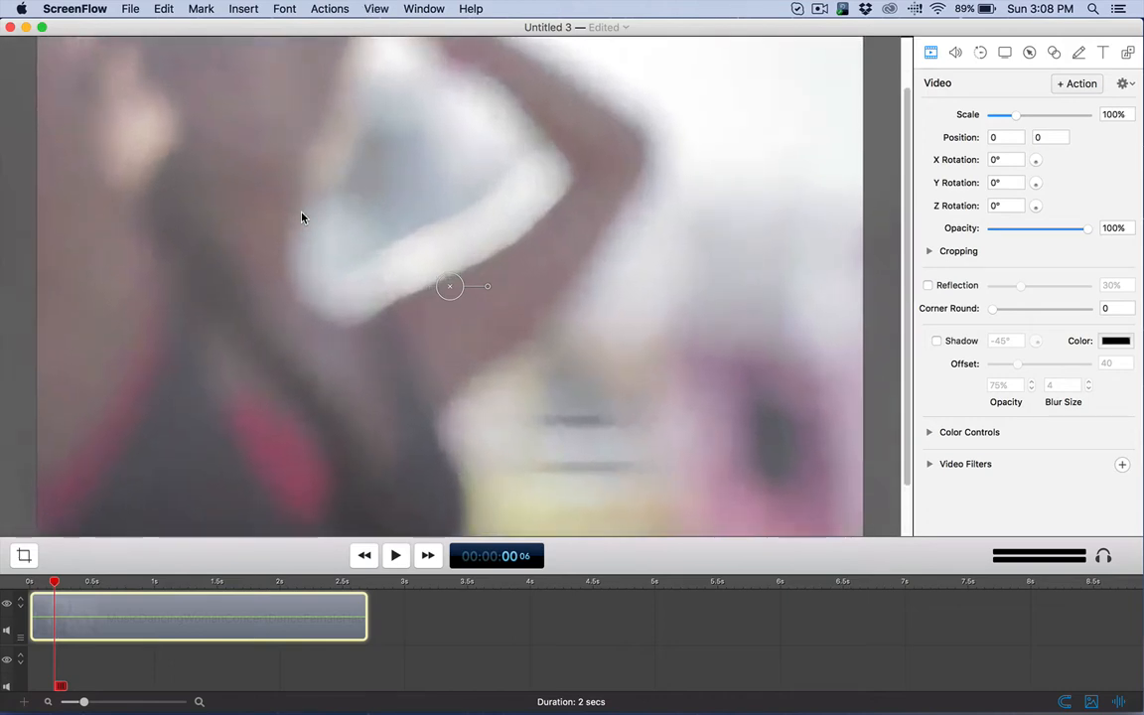
key("super+minus")
key("super+minus")
key("super+minus")
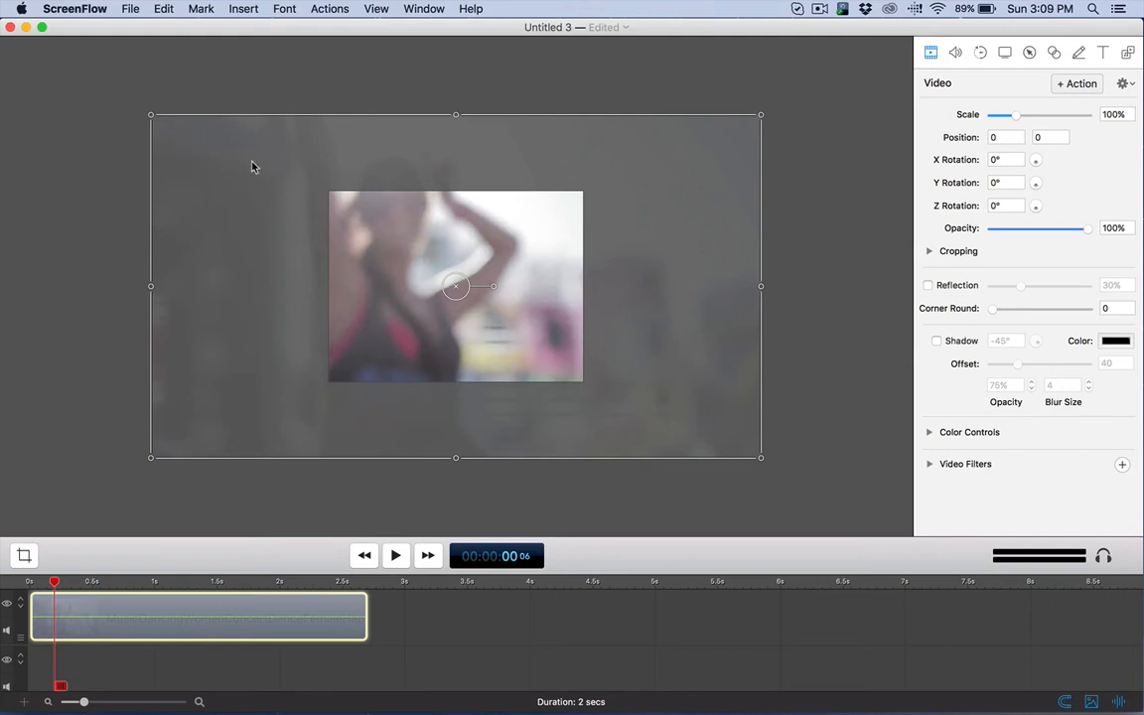
left_click_drag(270, 248, 316, 260)
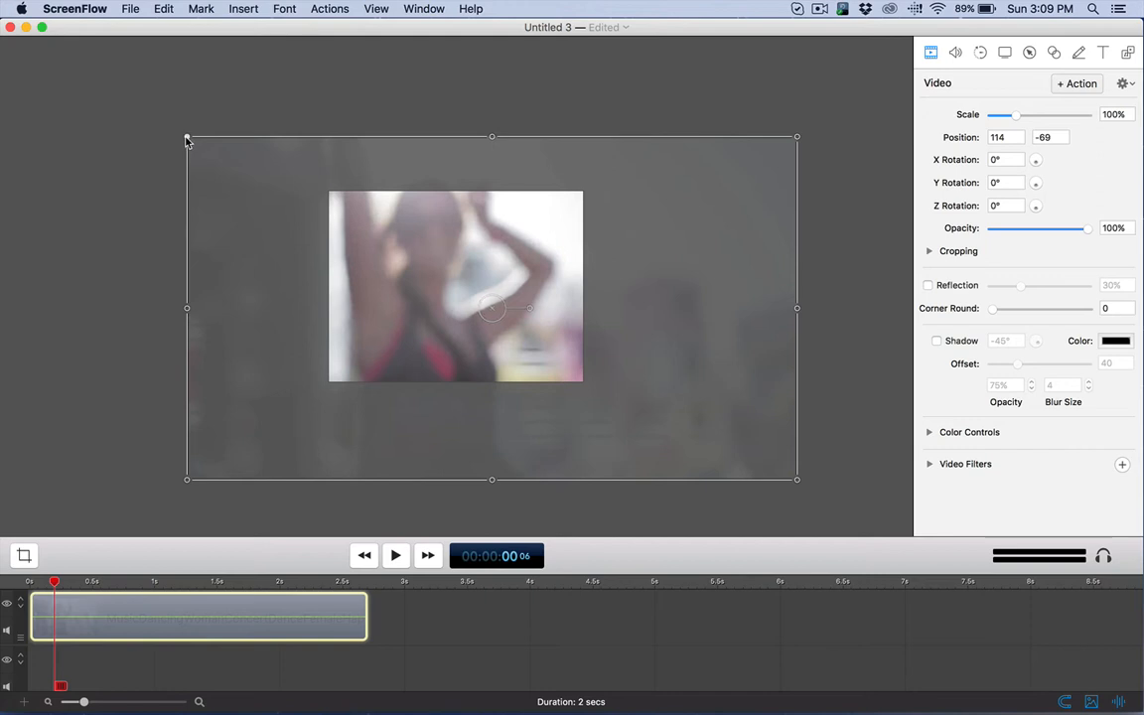
left_click_drag(186, 140, 378, 255)
left_click_drag(564, 374, 466, 316)
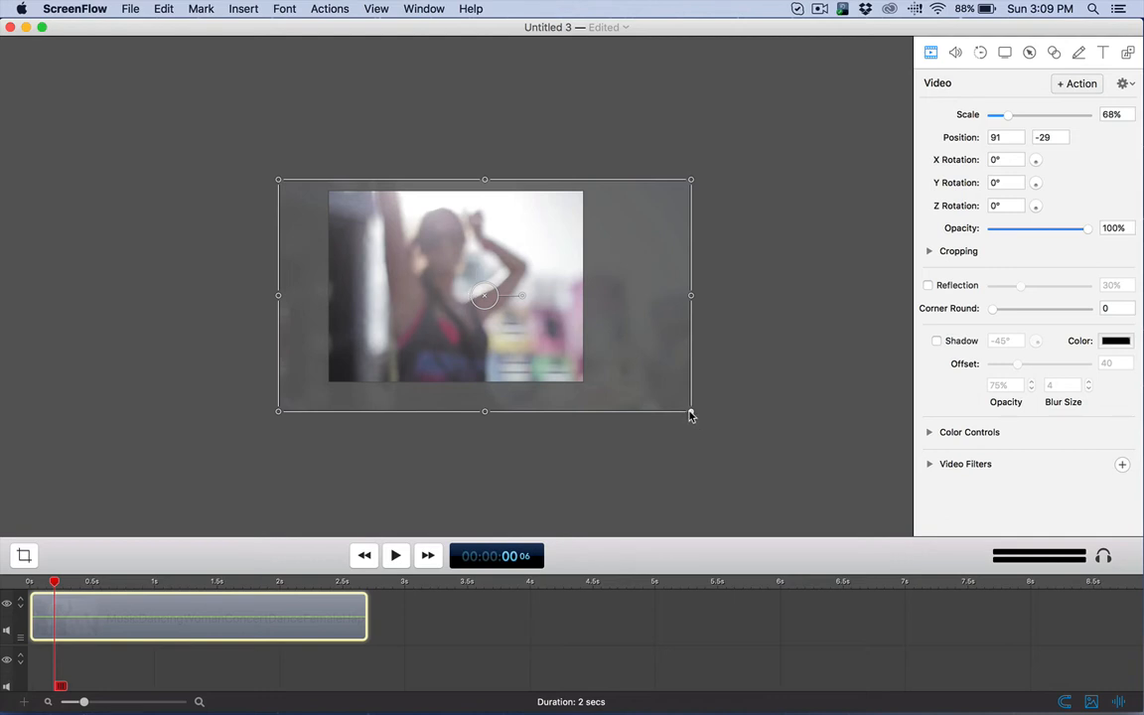
left_click_drag(691, 415, 661, 393)
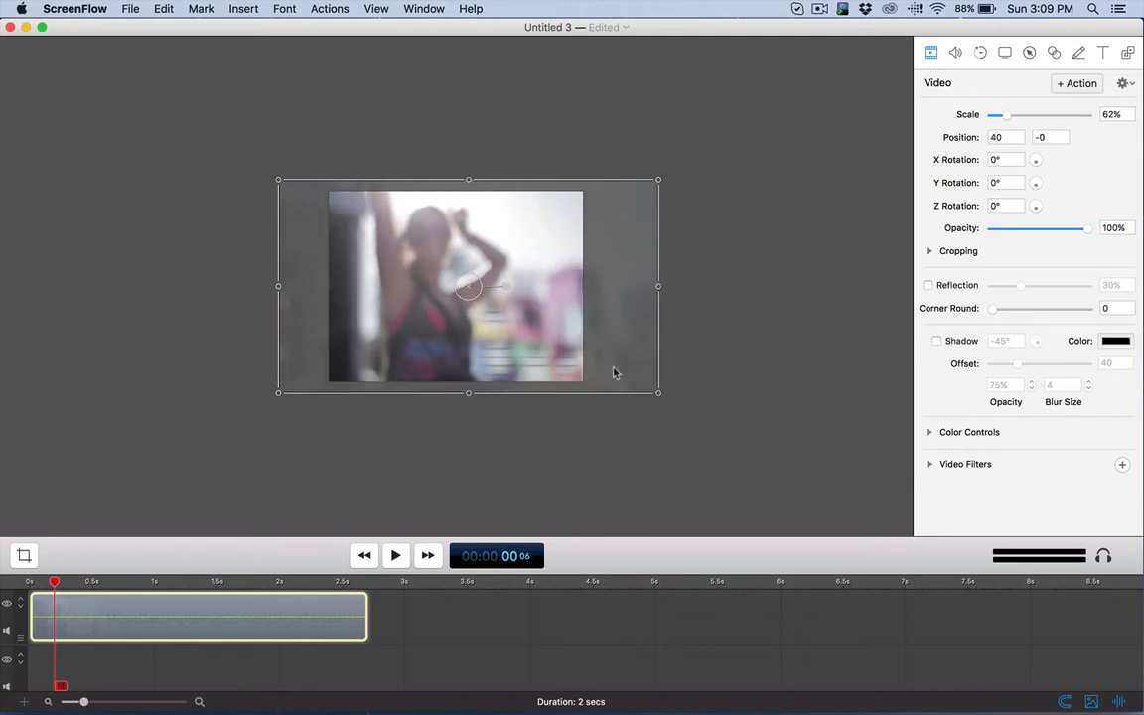
Step: Rotate the video clip to about -11° and enlarge it to about 69%, with its position at about 108, -2
left_click_drag(508, 287, 540, 306)
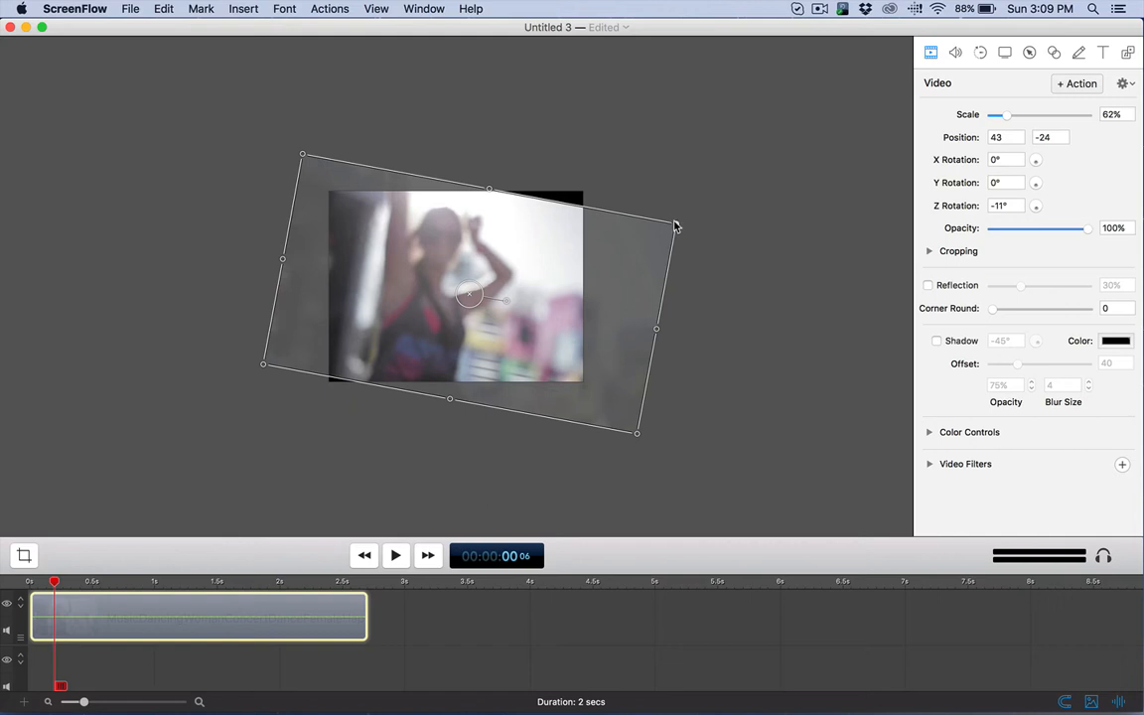
left_click_drag(675, 228, 704, 200)
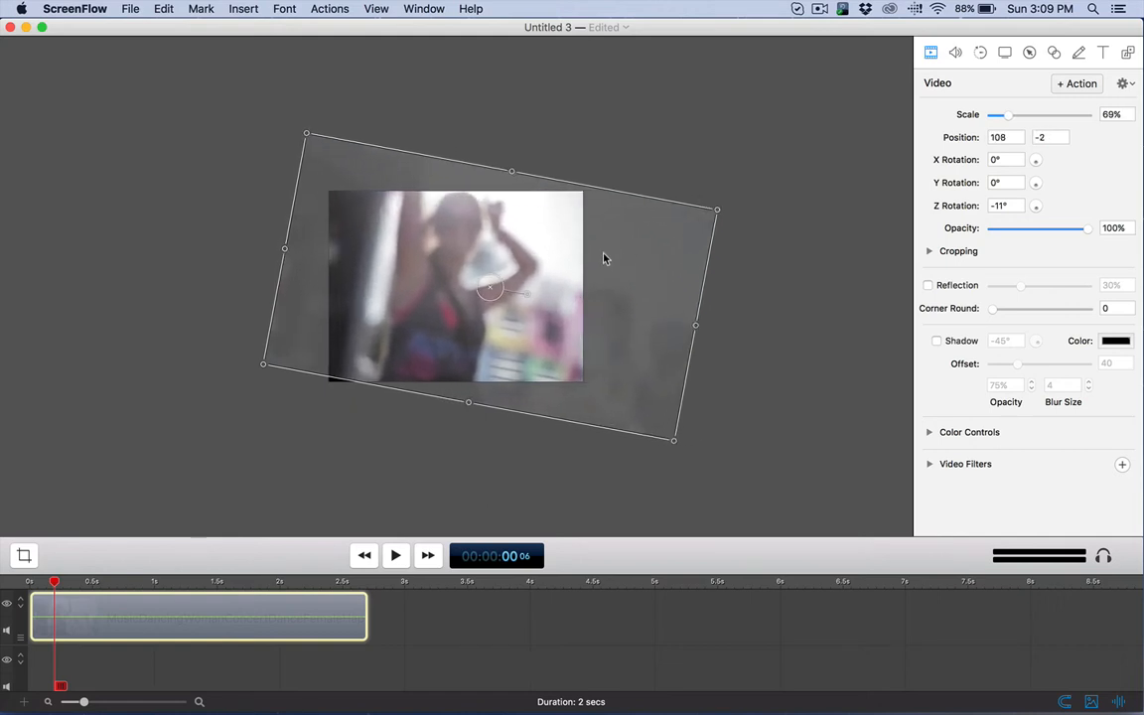
Step: Enlarge the rotated video clip to about 71% and reposition it to about 118, -27 so it covers the canvas
mouse_move(592, 266)
left_mouse_down()
mouse_move(618, 268)
mouse_move(589, 268)
left_mouse_up()
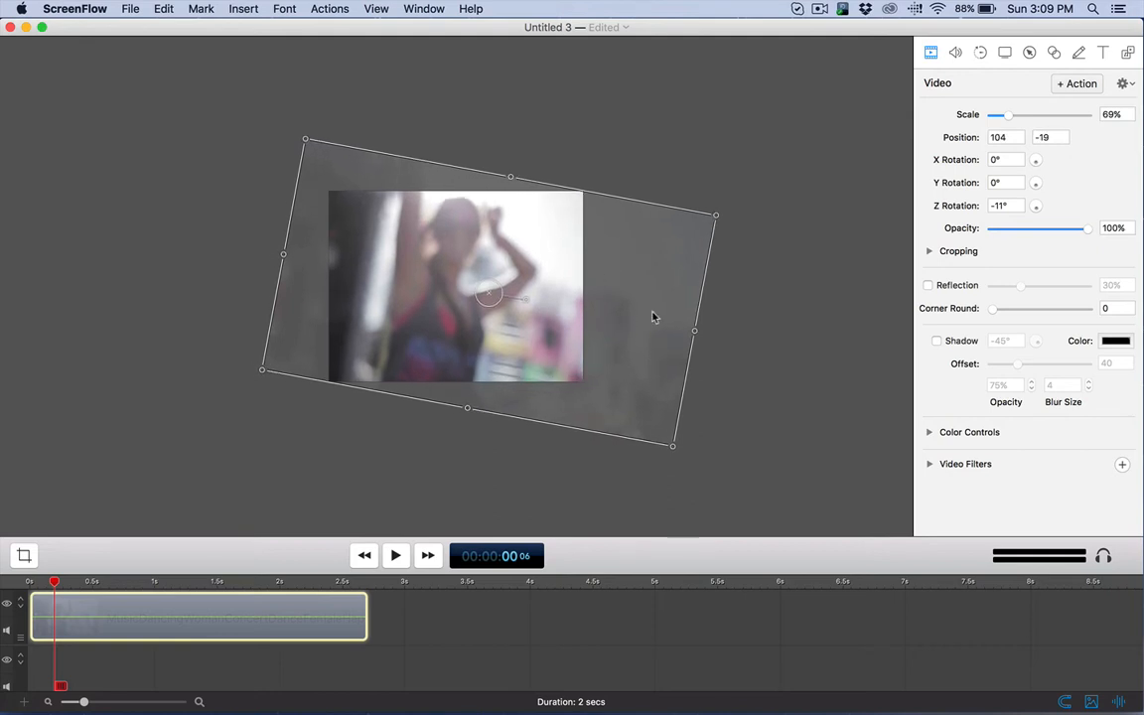
mouse_move(718, 217)
left_mouse_down()
mouse_move(729, 210)
mouse_move(708, 216)
left_mouse_up()
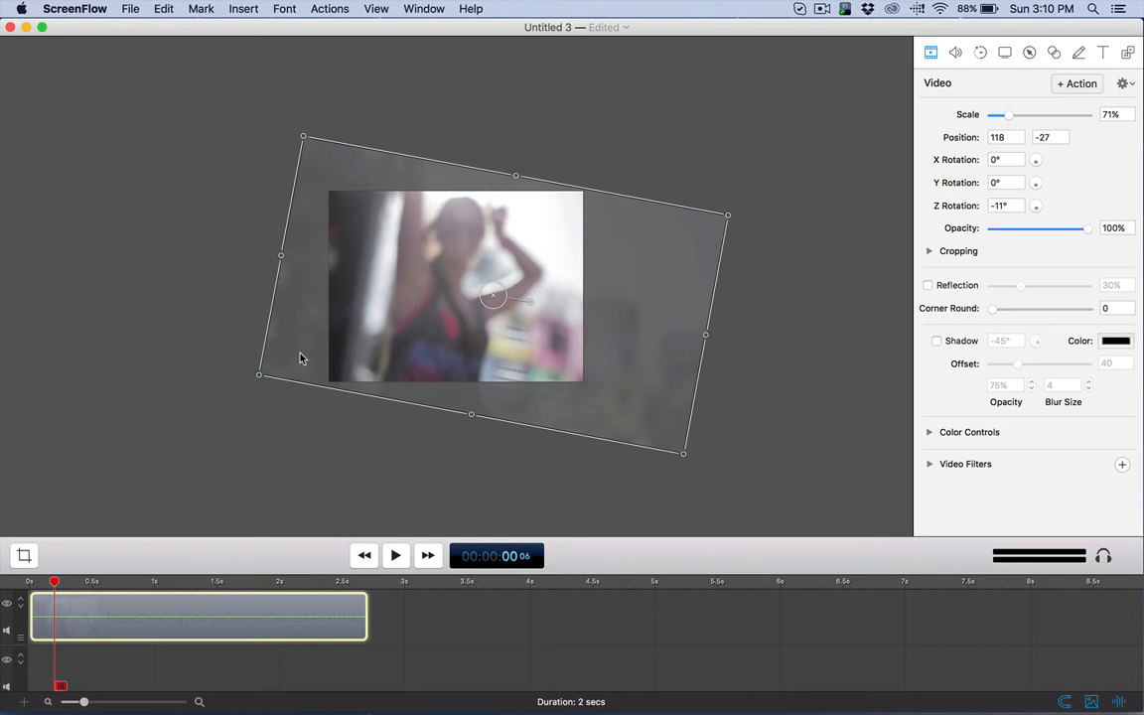
Step: Close the Untitled 3 document without saving its changes
left_click(9, 27)
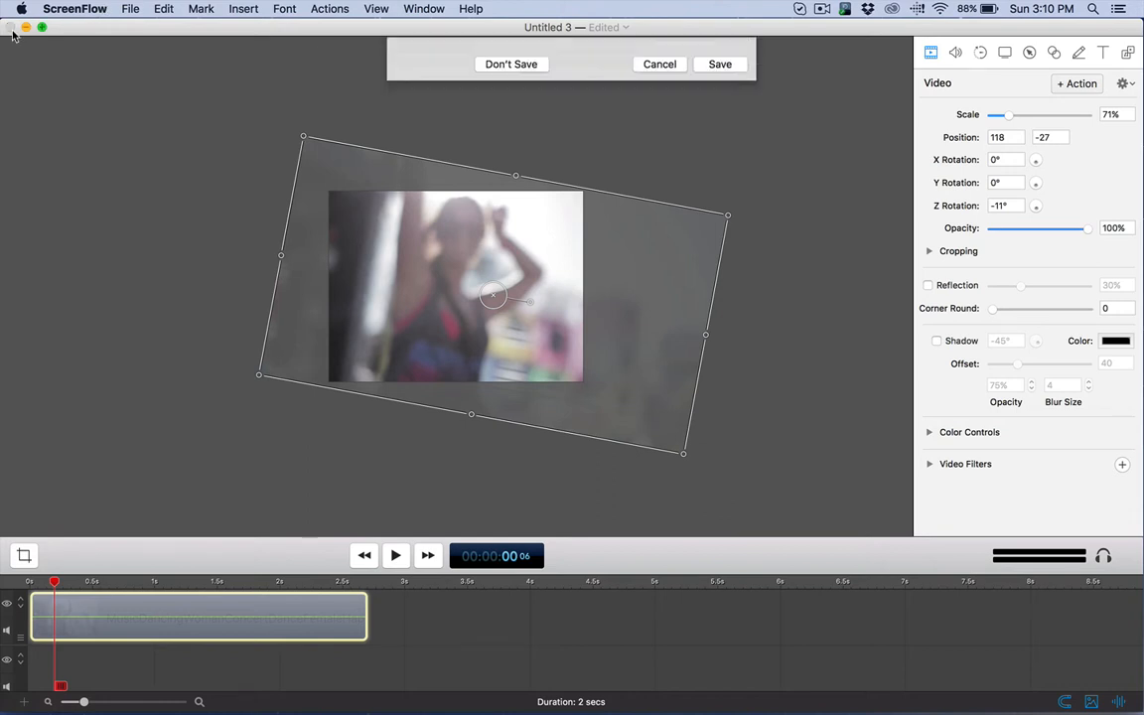
left_click(659, 216)
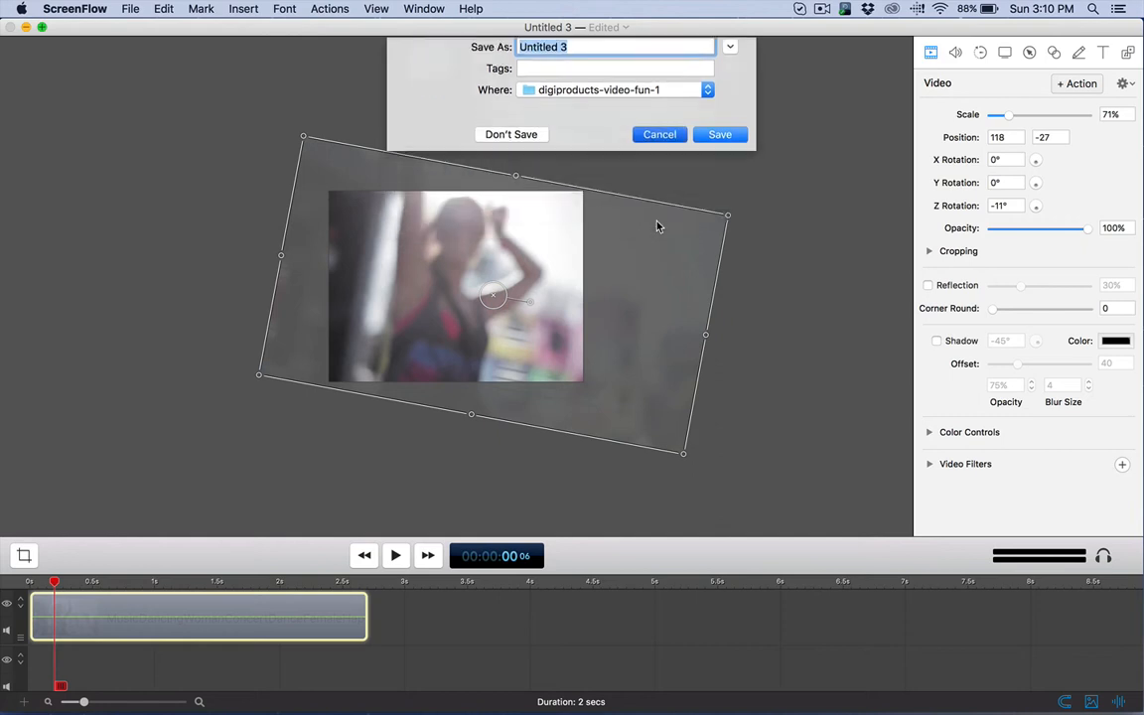
left_click(132, 9)
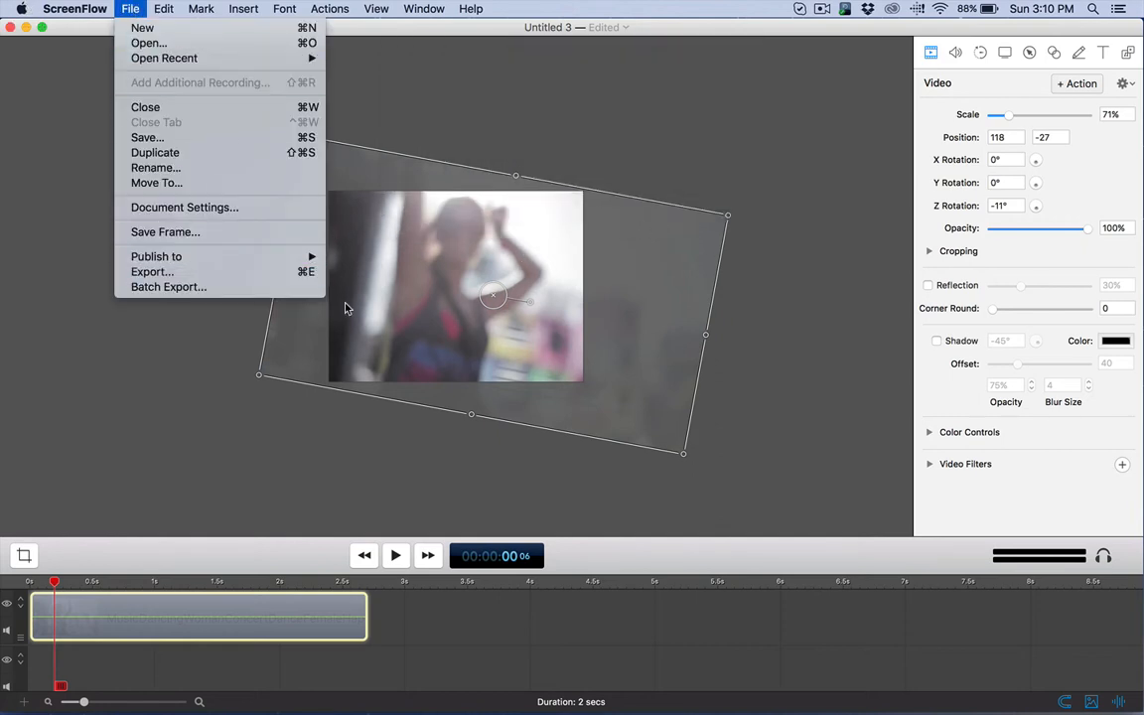
left_click(67, 107)
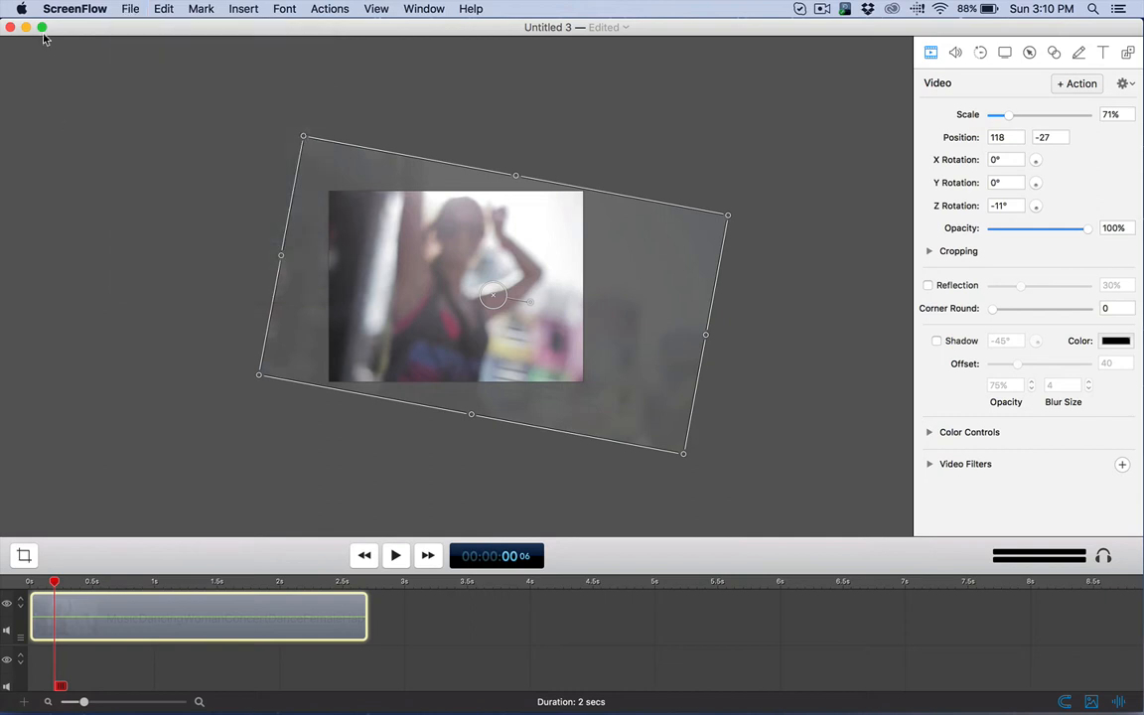
left_click(10, 28)
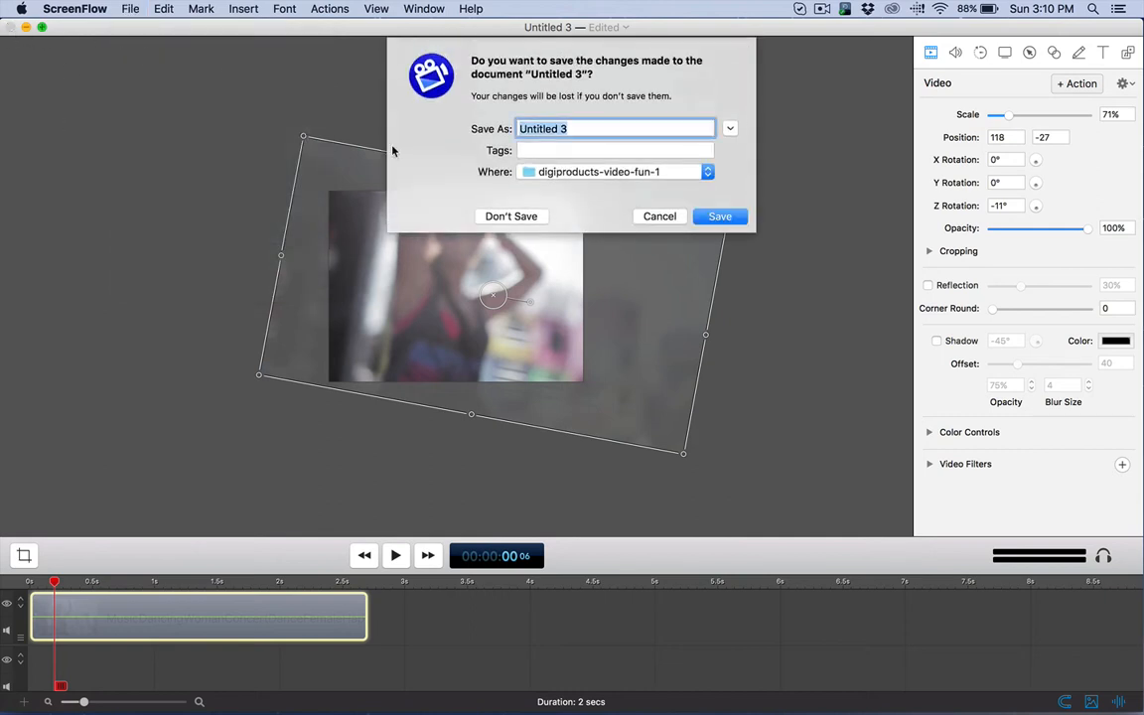
left_click(510, 215)
Step: Create a new document with a custom size of 1920 x 1080
left_click(130, 9)
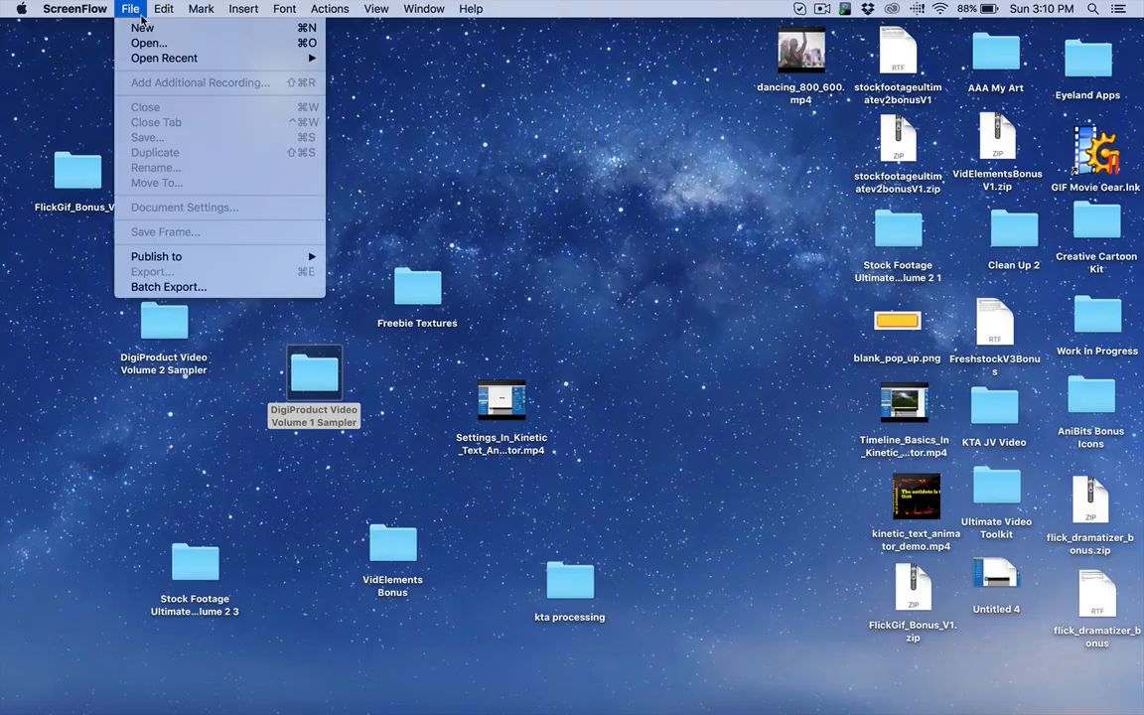
left_click(142, 28)
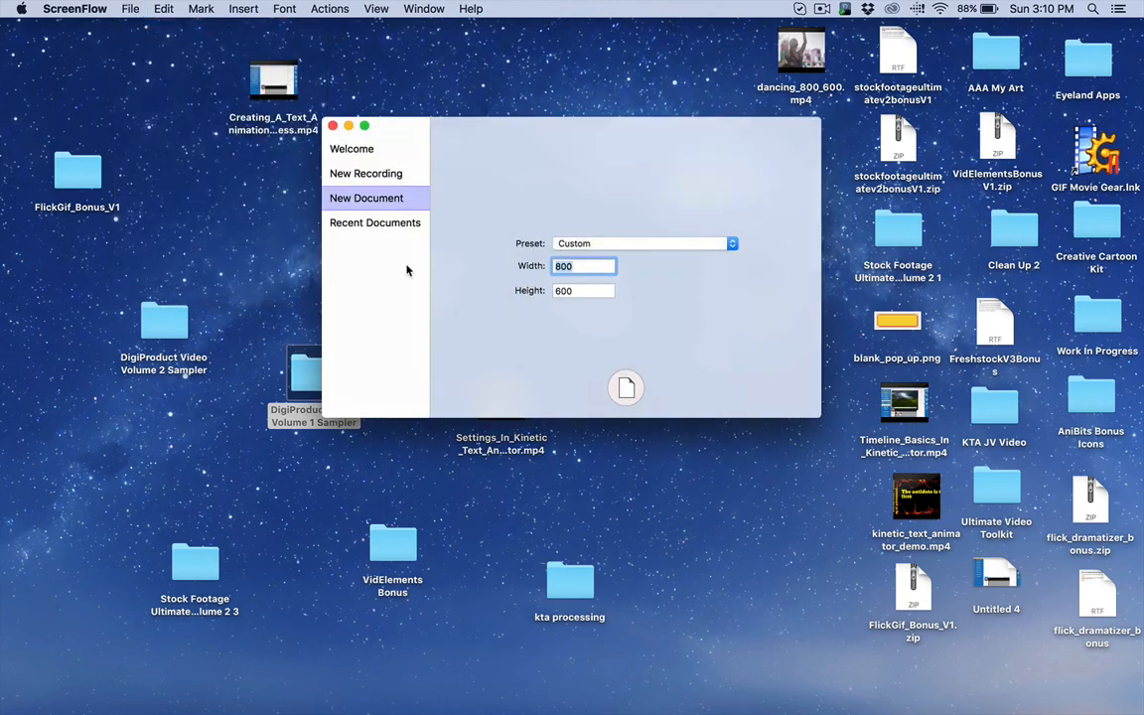
type("1920")
key("Tab")
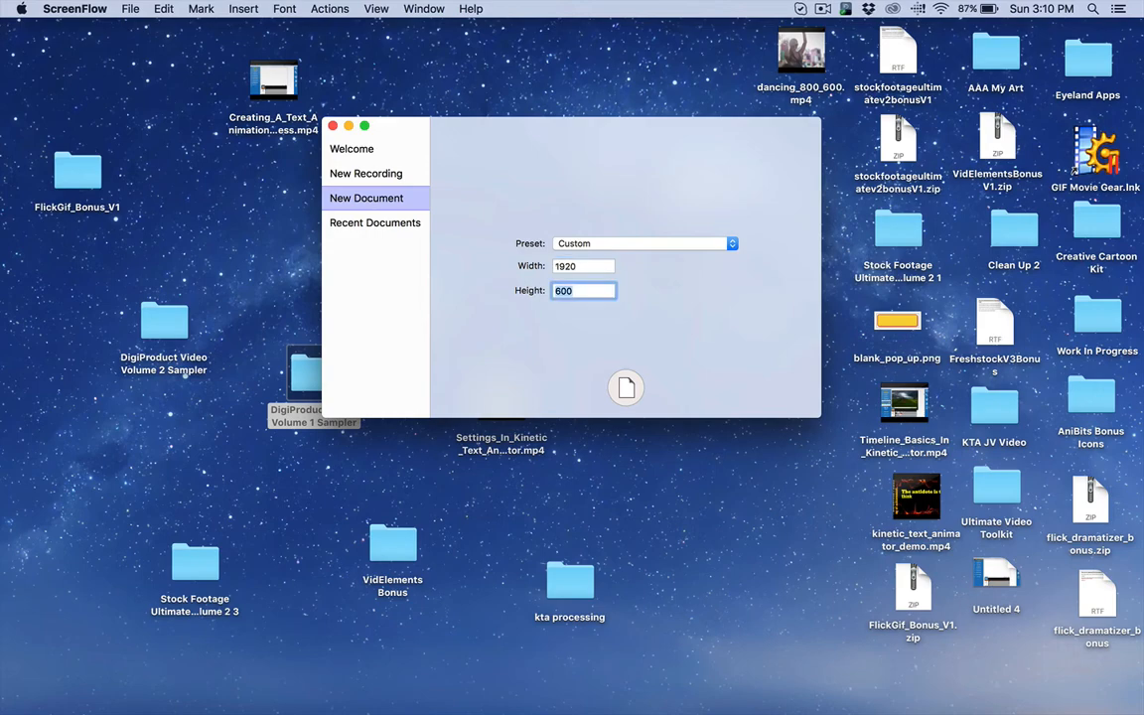
type("108")
left_click(626, 388)
Step: Move the document window aside and open the digiproducts-video-fun-1 folder inside the desktop folder DigiProduct Video Volume 1 Sampler
left_click(124, 9)
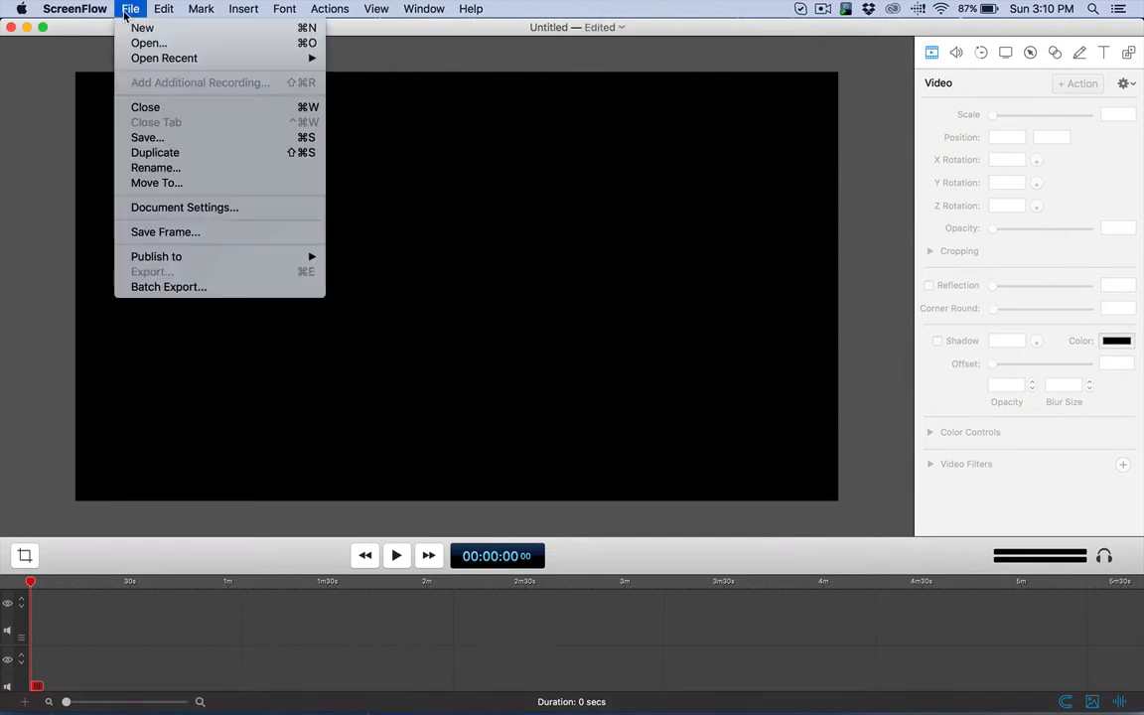
left_click_drag(68, 31, 348, 11)
left_click(184, 470)
double_click(172, 323)
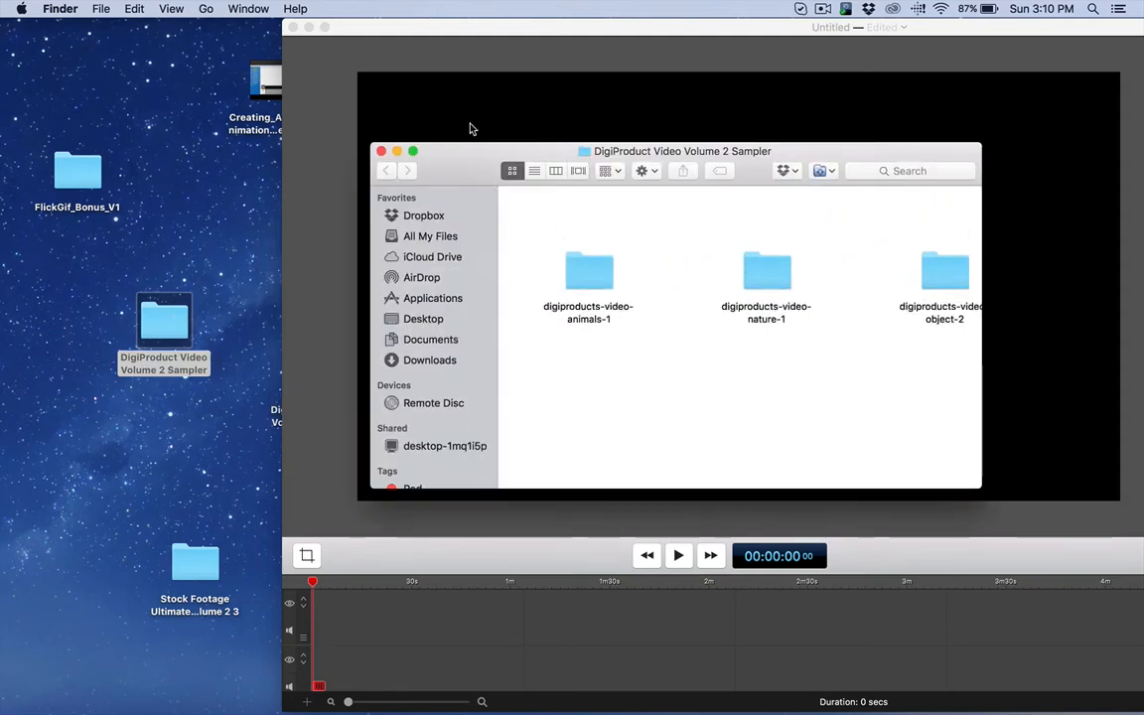
key("super+w")
left_click_drag(360, 14, 427, 27)
double_click(314, 378)
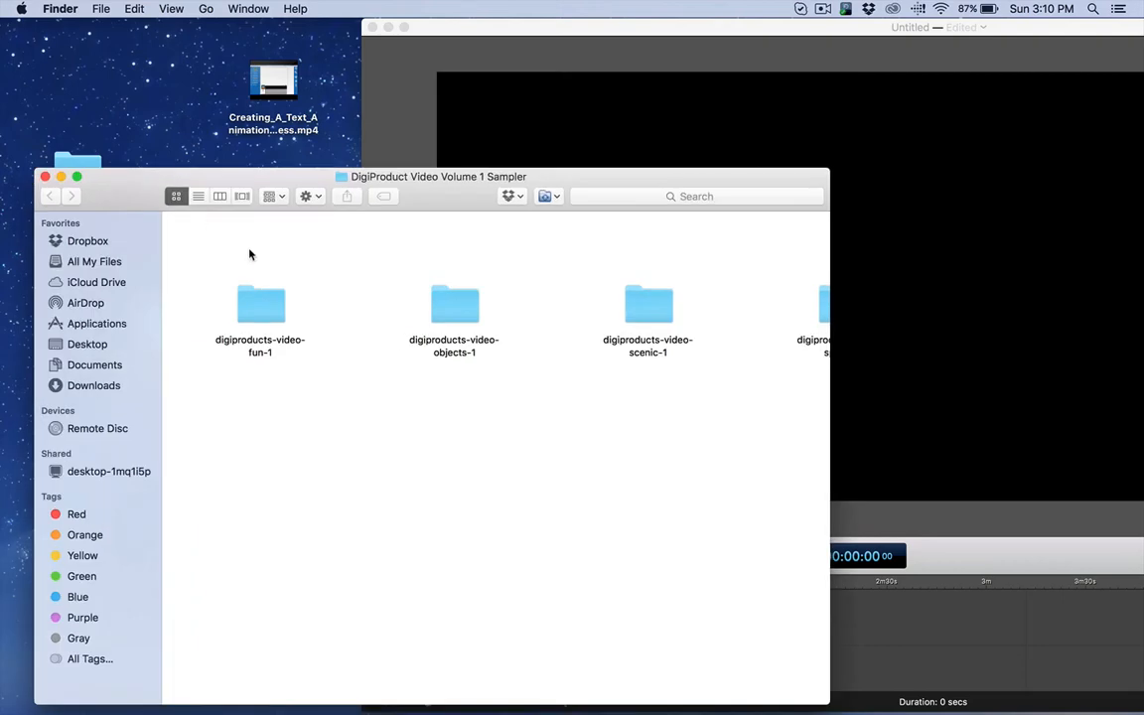
double_click(265, 320)
Step: Add MusicDancingWomanConcertDanceFemaleHappy.mp4 to the upper track, align the clip with the timeline's start, and bring the document window back into view
left_click_drag(435, 256, 951, 636)
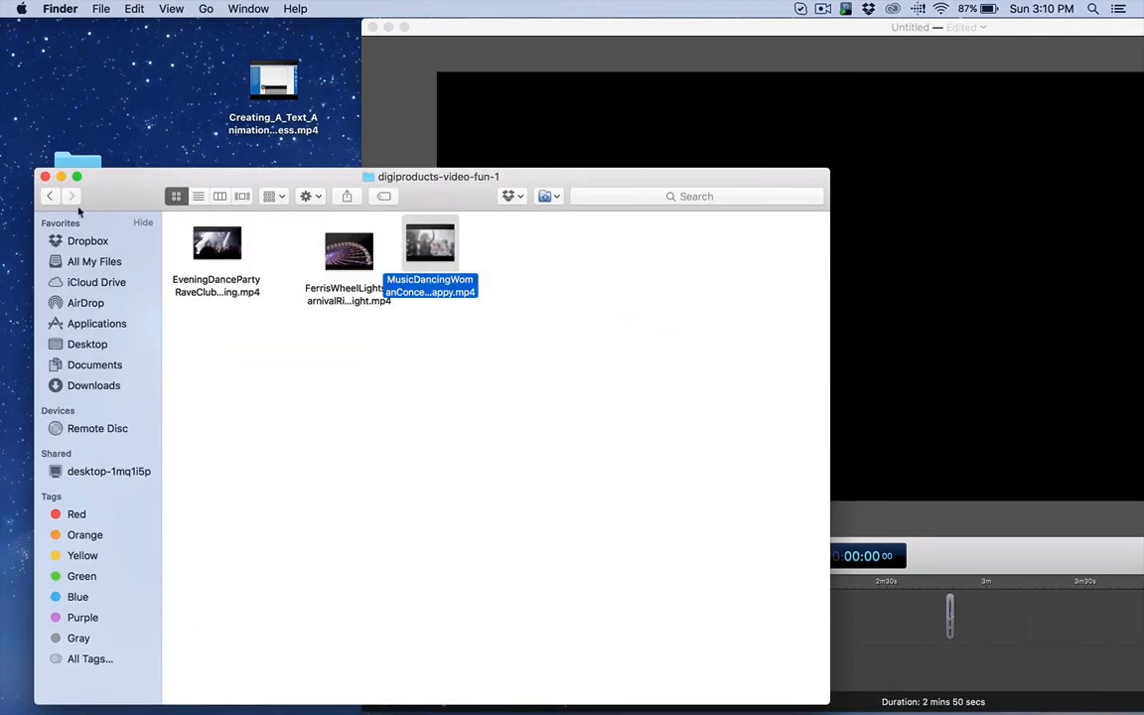
left_click(44, 176)
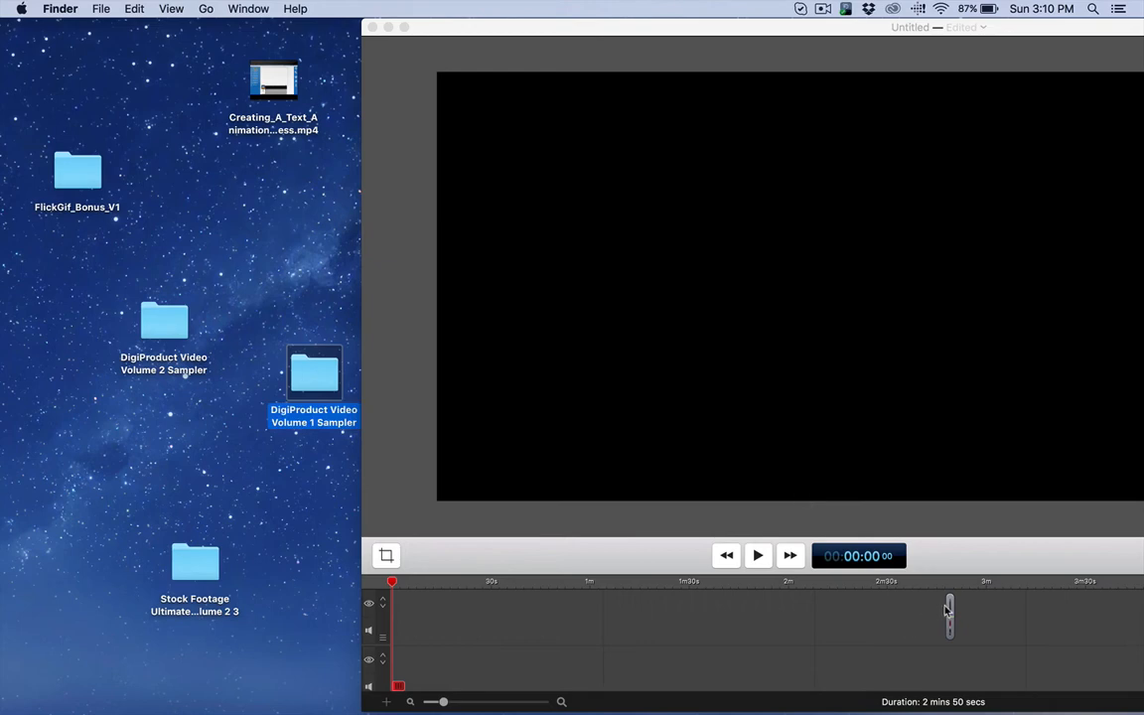
left_click_drag(948, 609, 395, 535)
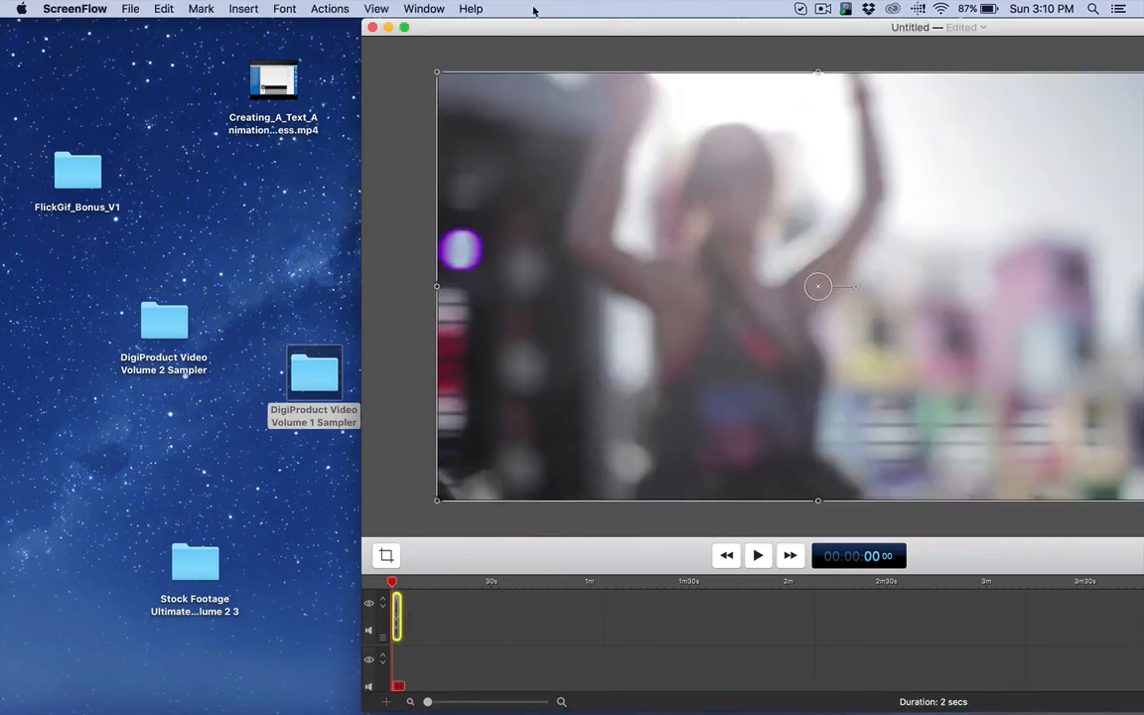
left_click_drag(512, 31, 180, 8)
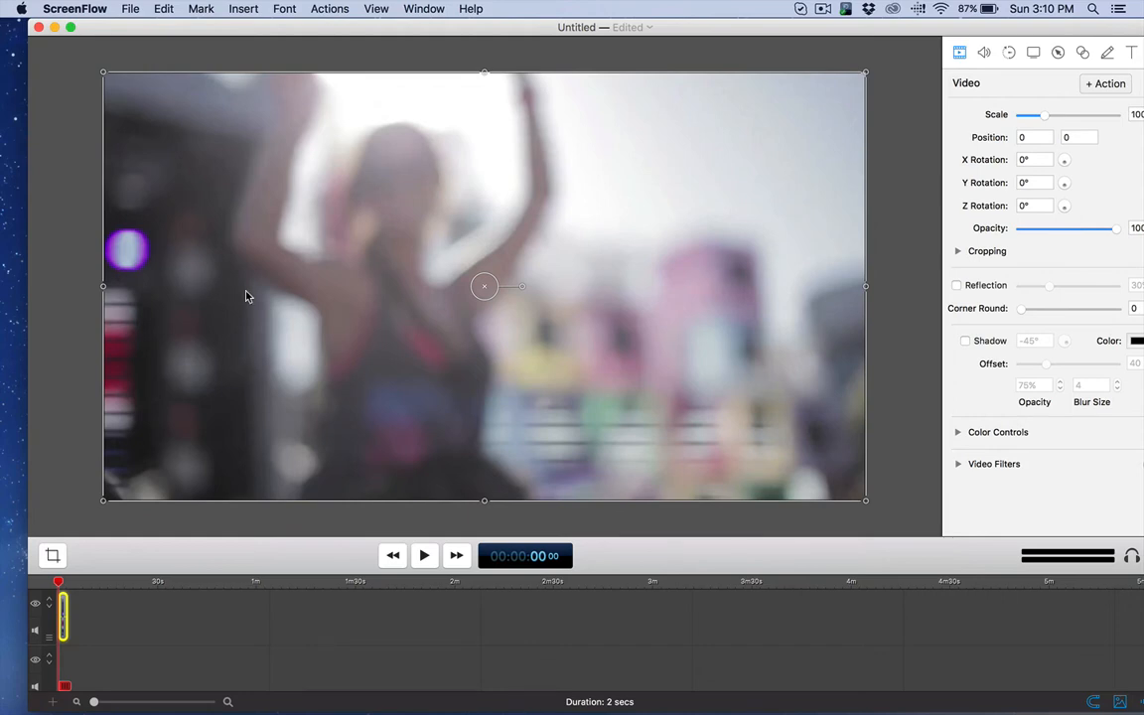
Step: Deselect the clip and set the document's canvas size to 800 x 600
left_click(97, 212)
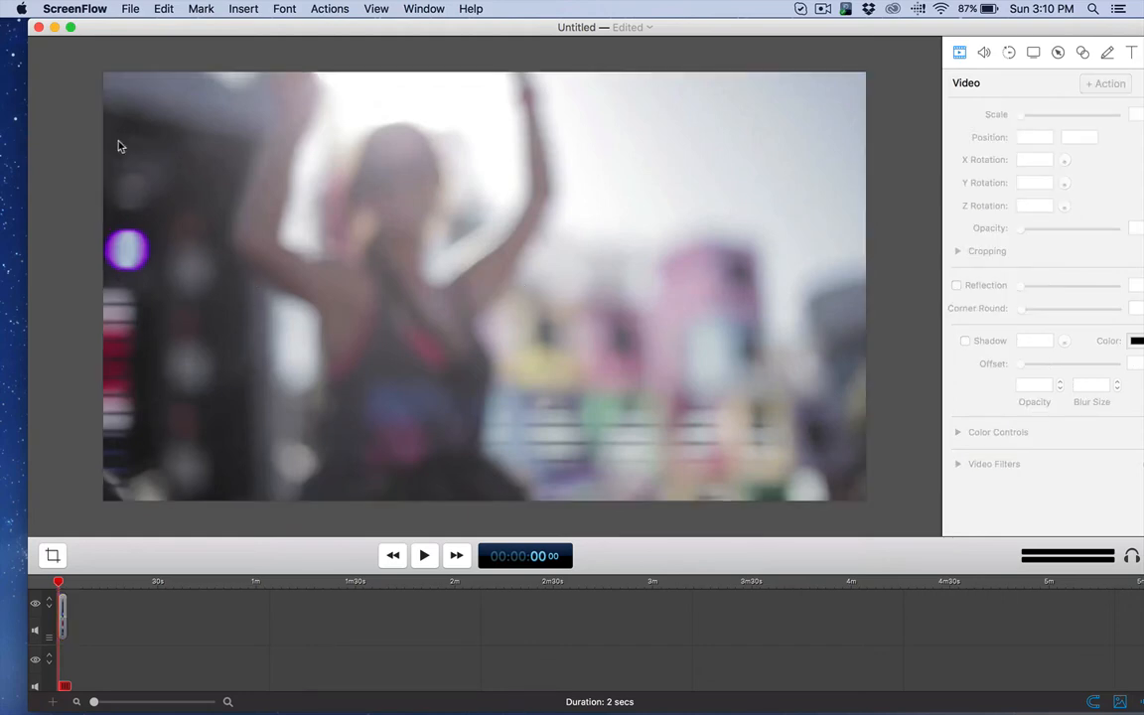
left_click(200, 10)
mouse_move(165, 12)
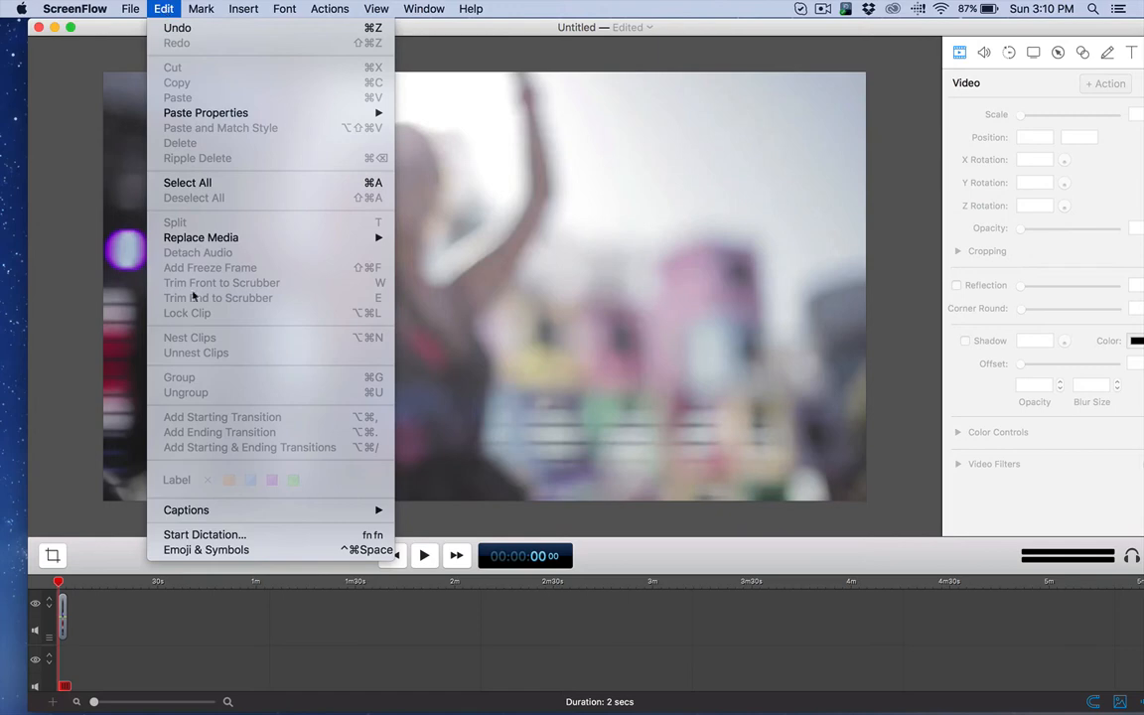
left_click(75, 175)
left_click(53, 556)
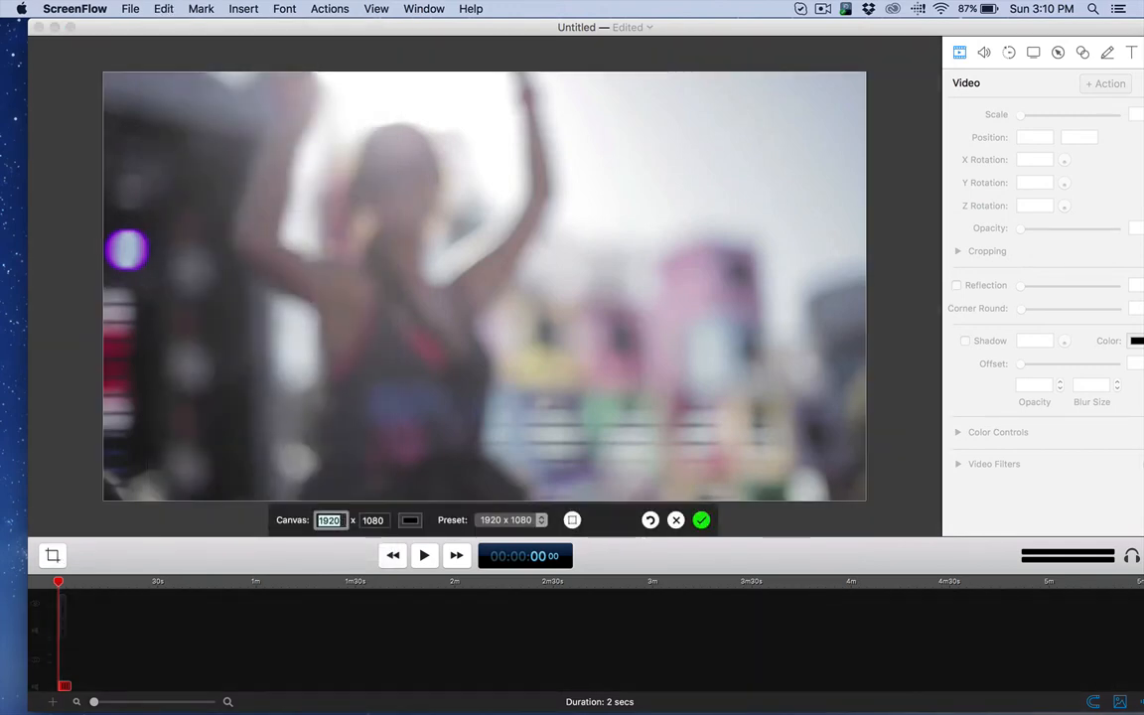
type("800")
key("Tab")
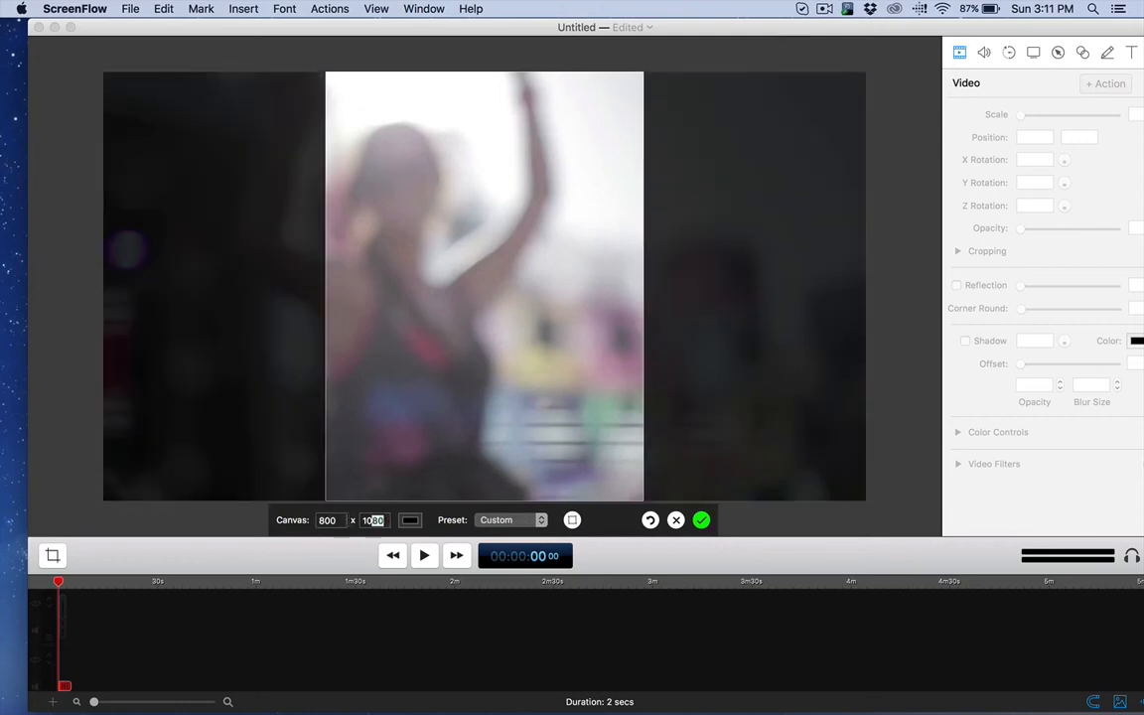
type("6")
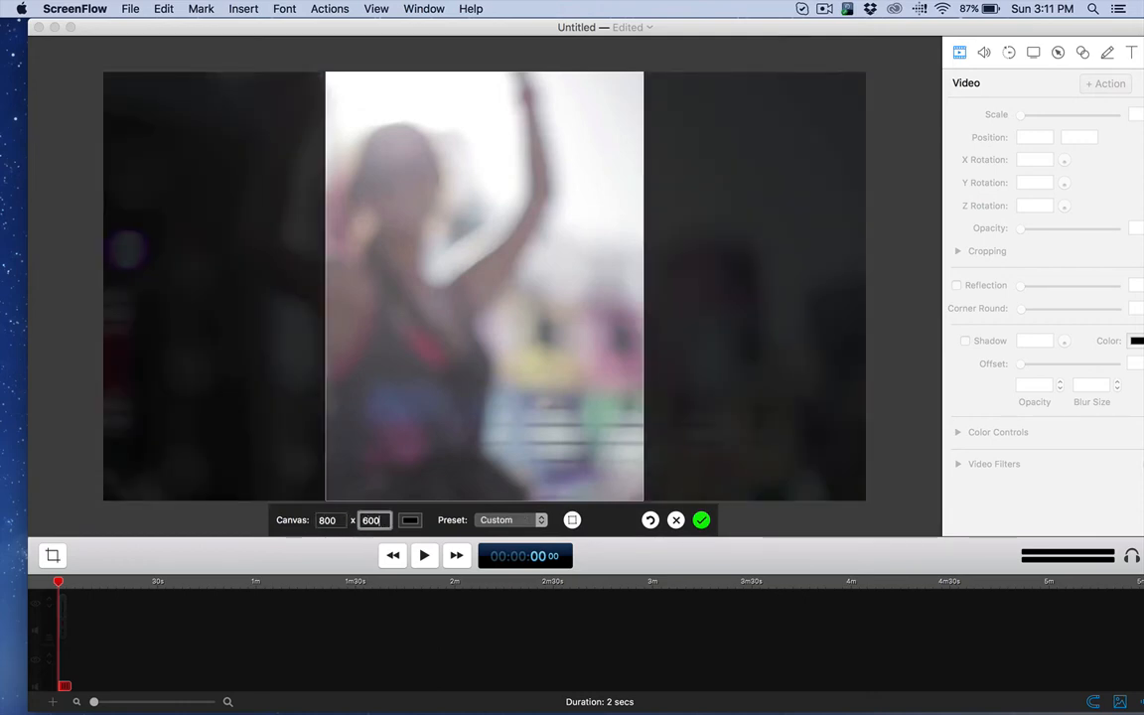
key("Return")
Step: Scale the video clip down to about 65% and centre it at position 0, 0 so it covers the canvas
left_click_drag(507, 242, 546, 238)
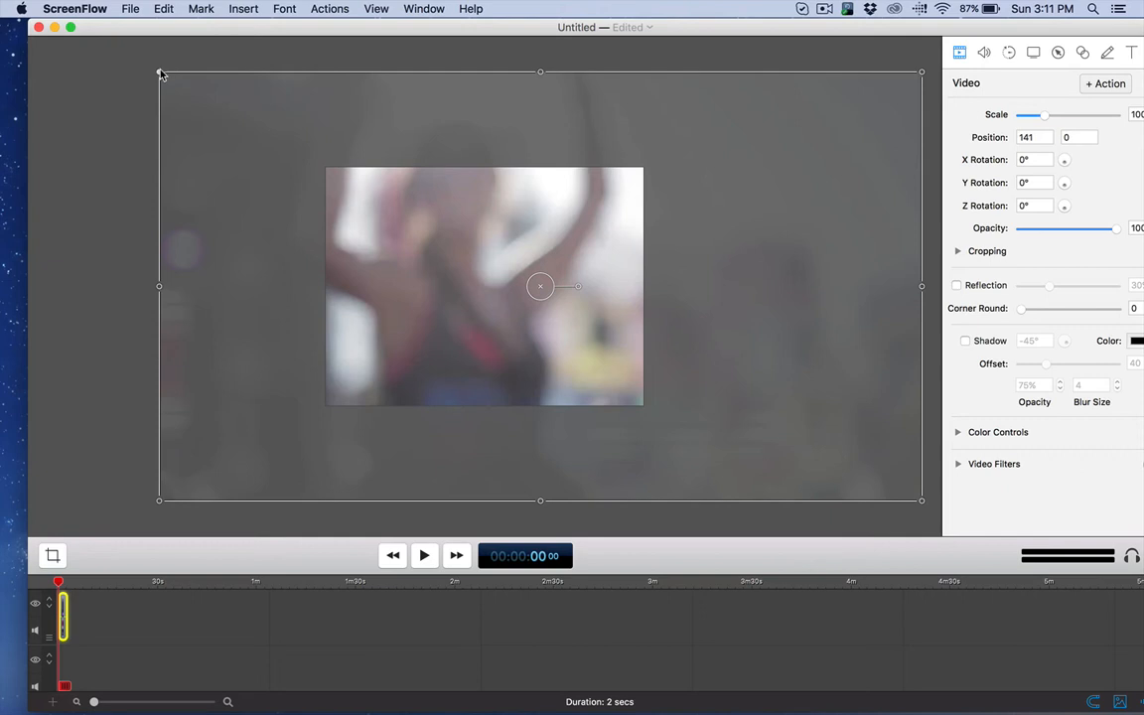
left_click_drag(159, 72, 266, 130)
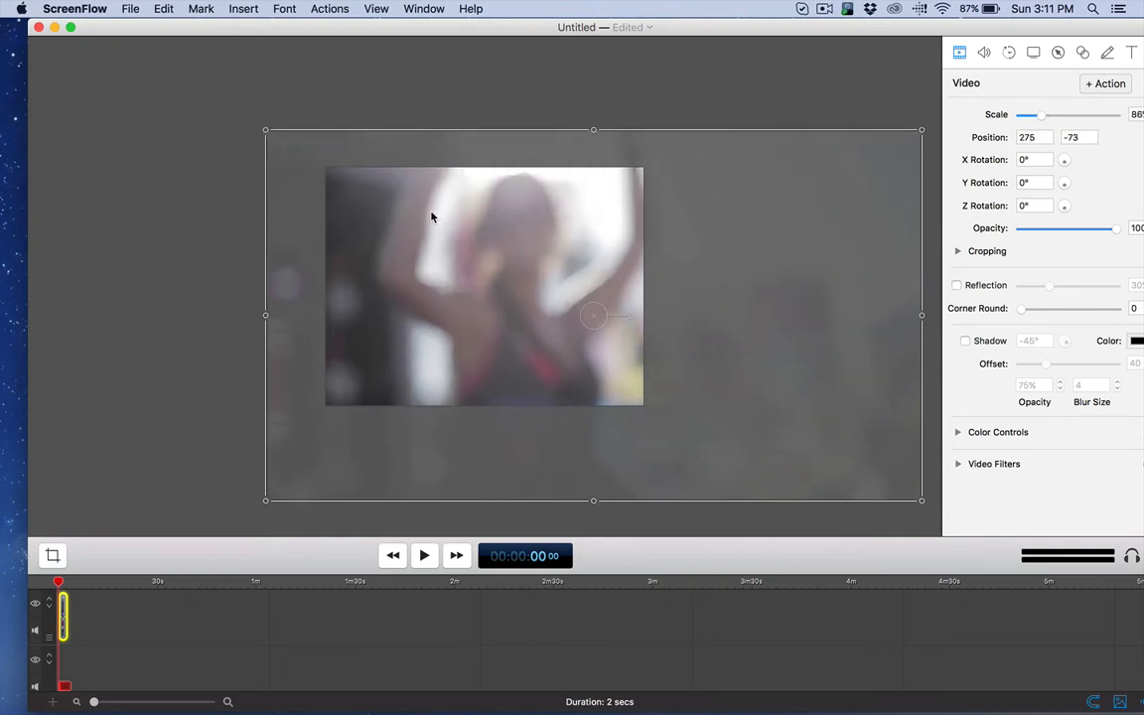
left_click_drag(430, 216, 384, 200)
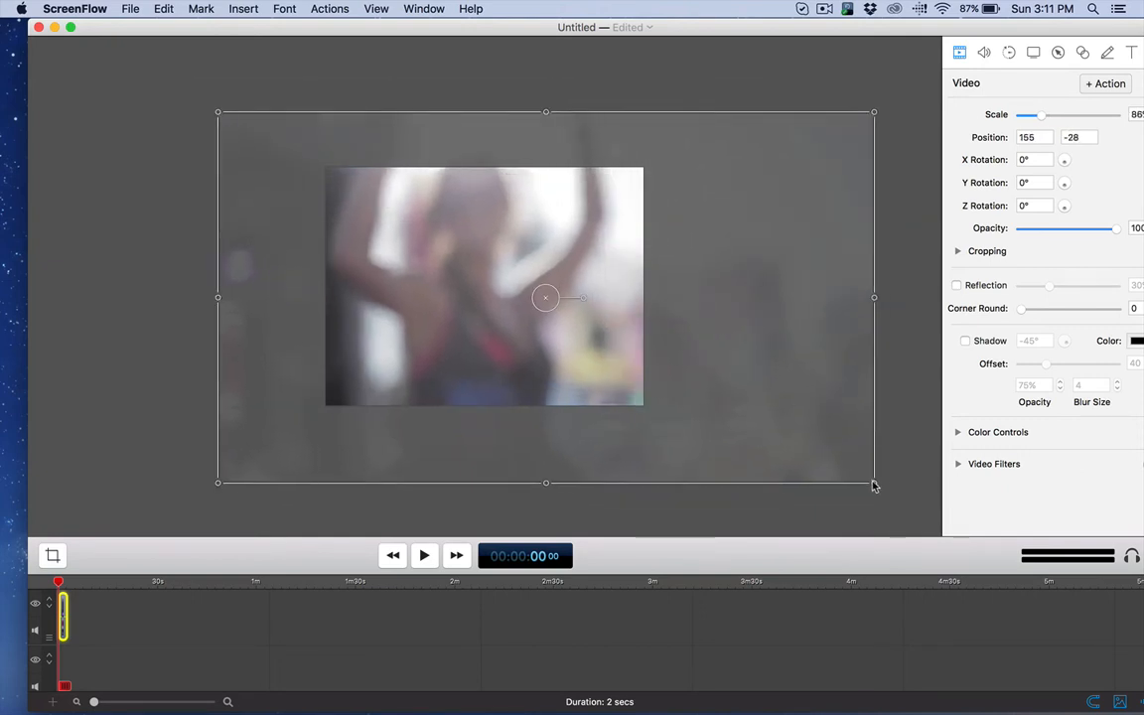
left_click_drag(876, 486, 681, 408)
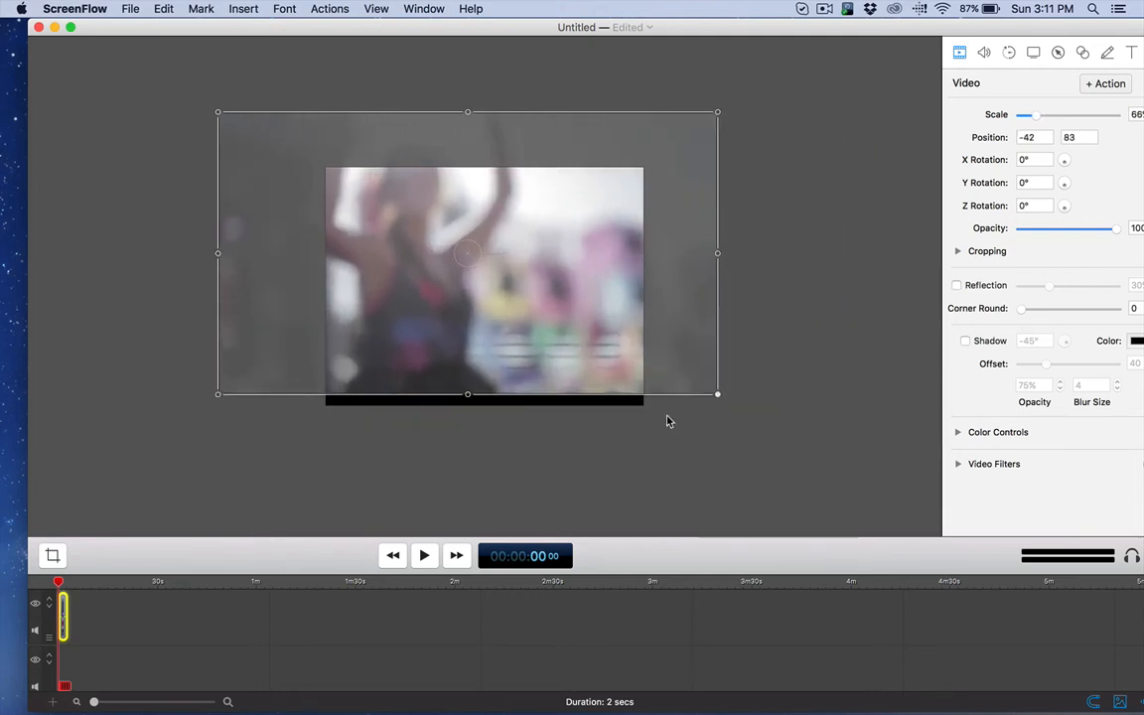
left_click_drag(597, 289, 621, 329)
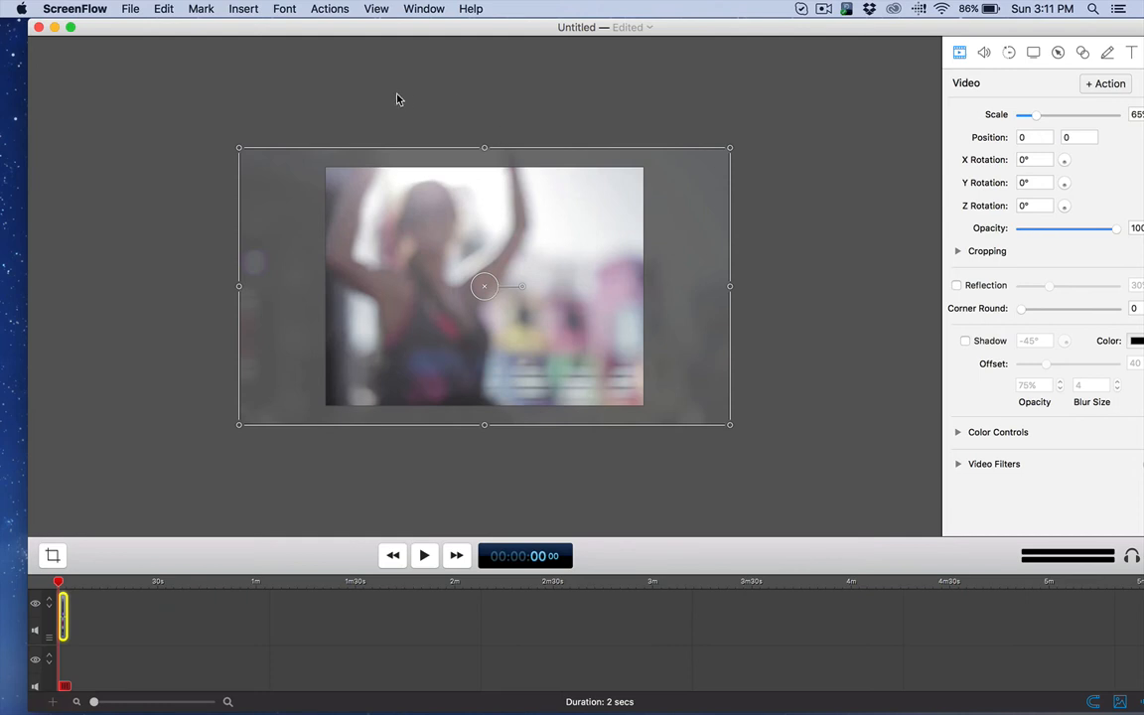
Step: Switch to Kinetic Text Animator and check the stage dimensions in its general preferences
mouse_move(405, 705)
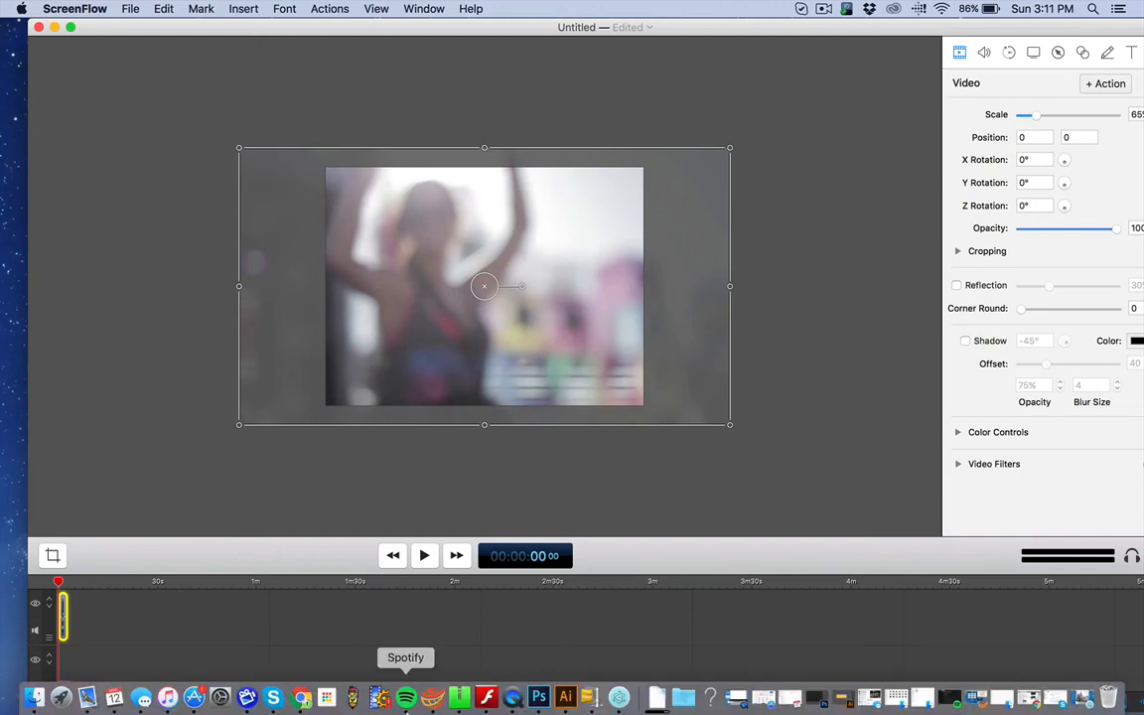
left_click(603, 698)
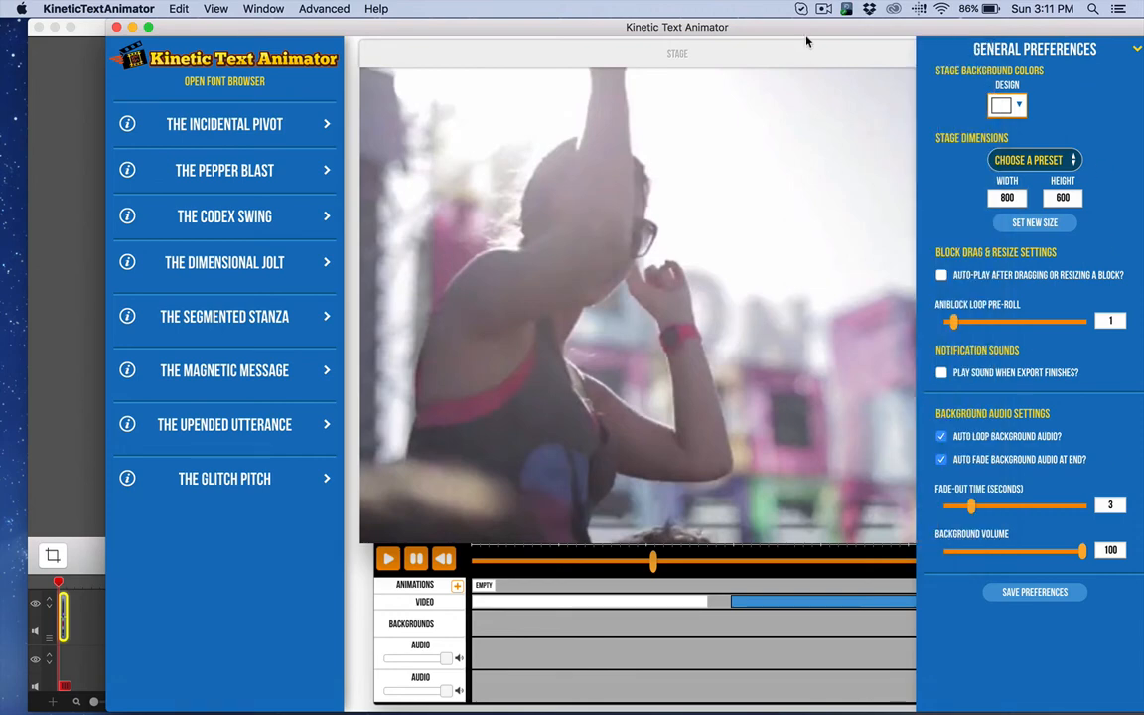
left_click_drag(725, 31, 596, 31)
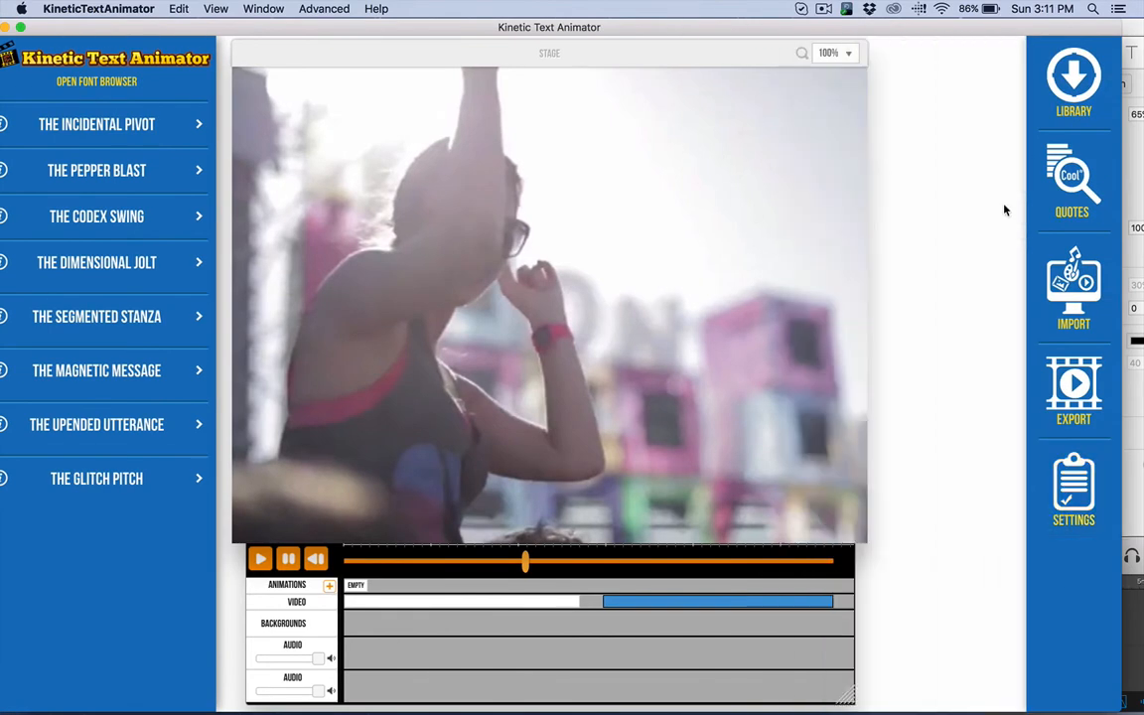
left_click(1078, 310)
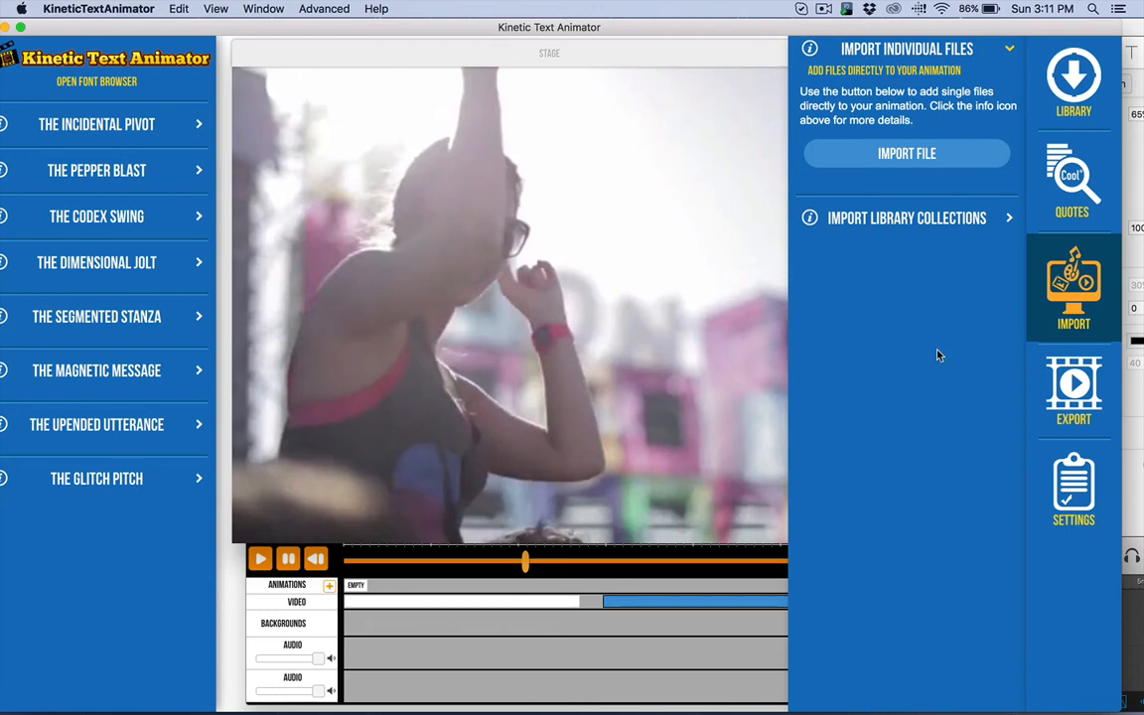
left_click(1073, 486)
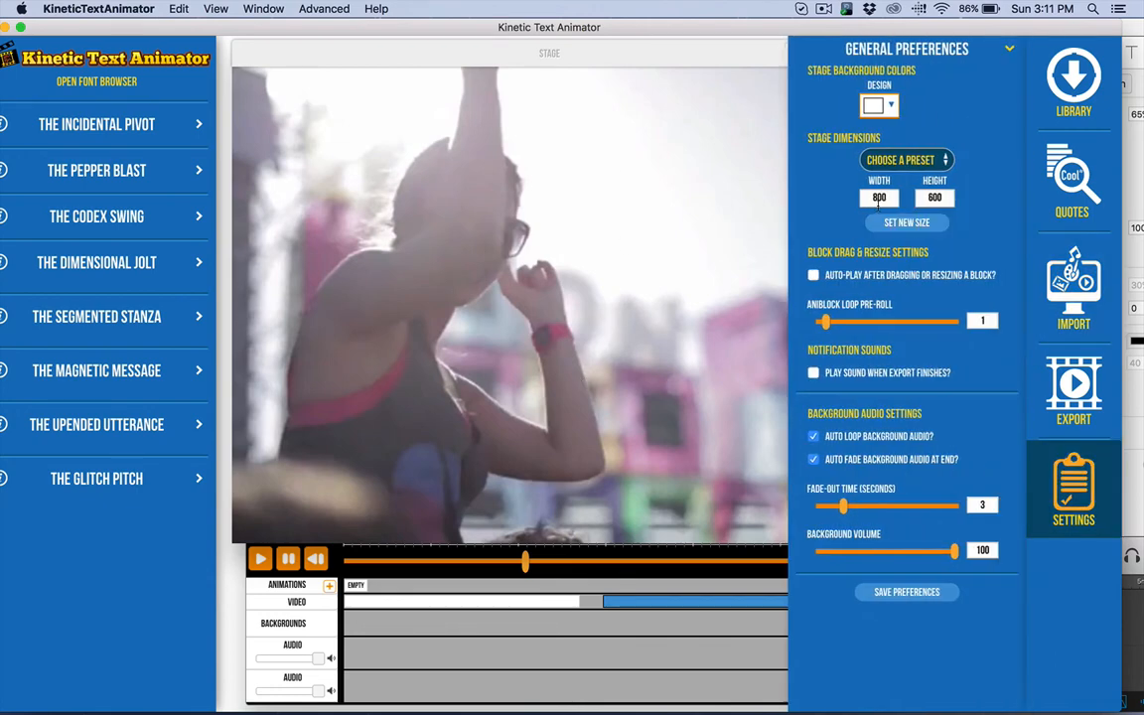
left_click(1073, 515)
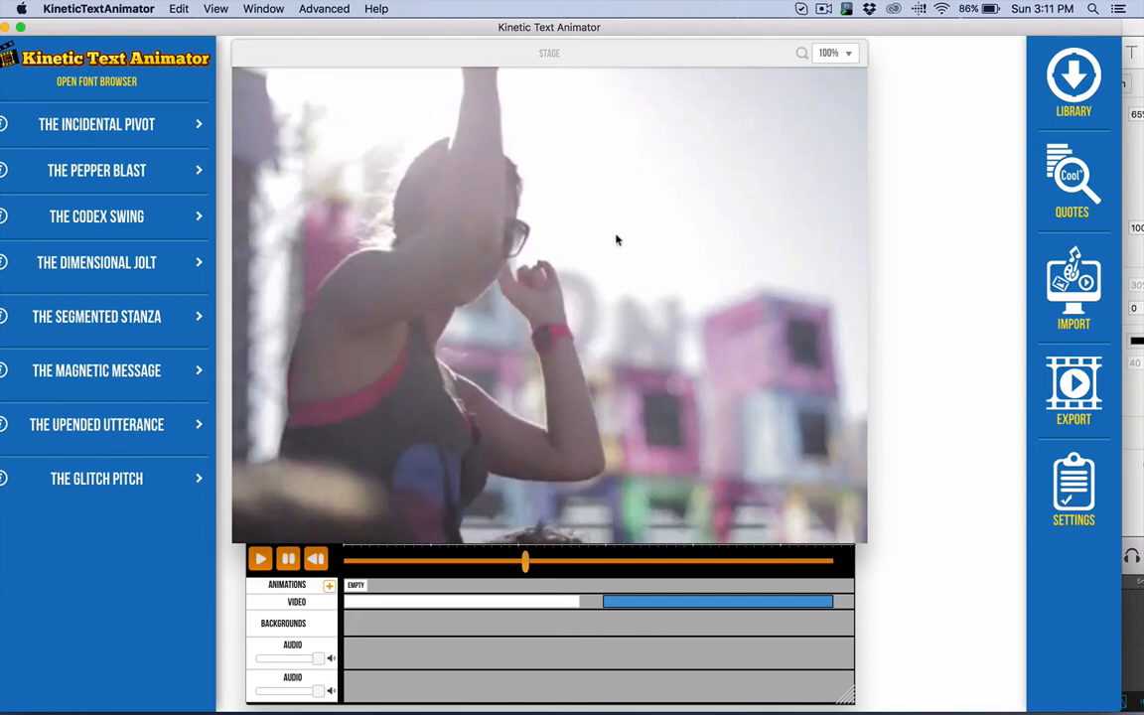
Step: Move the playhead into the second video clip to compare how it fits the stage
left_click(690, 562)
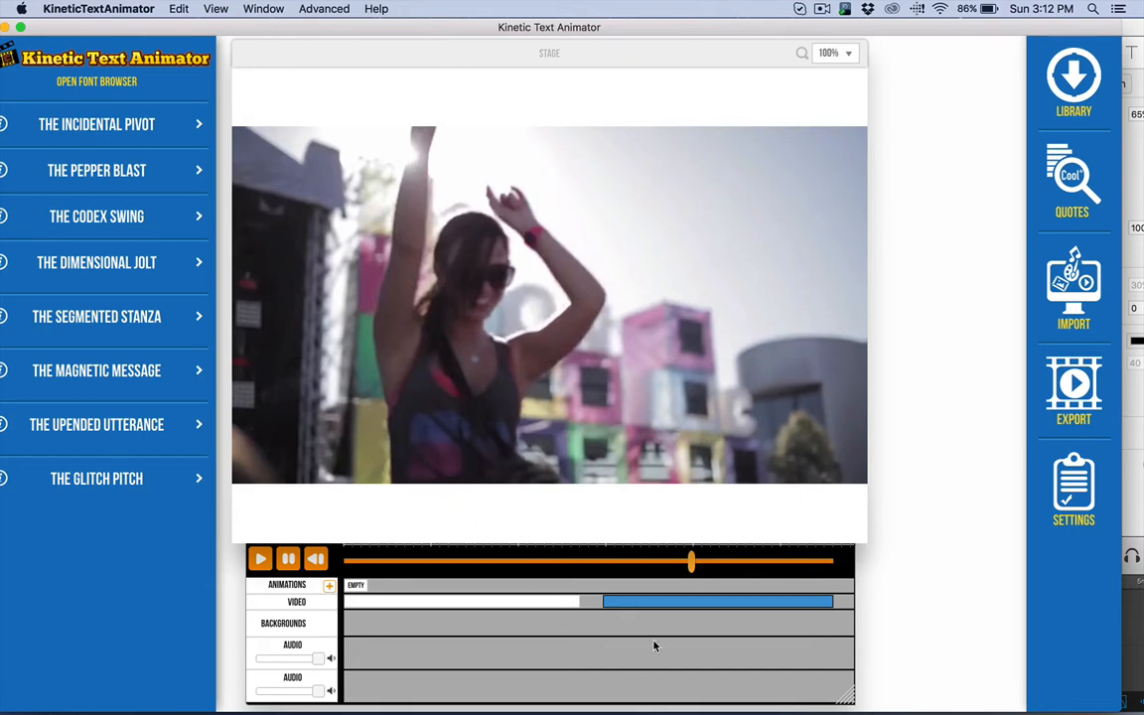
mouse_move(254, 700)
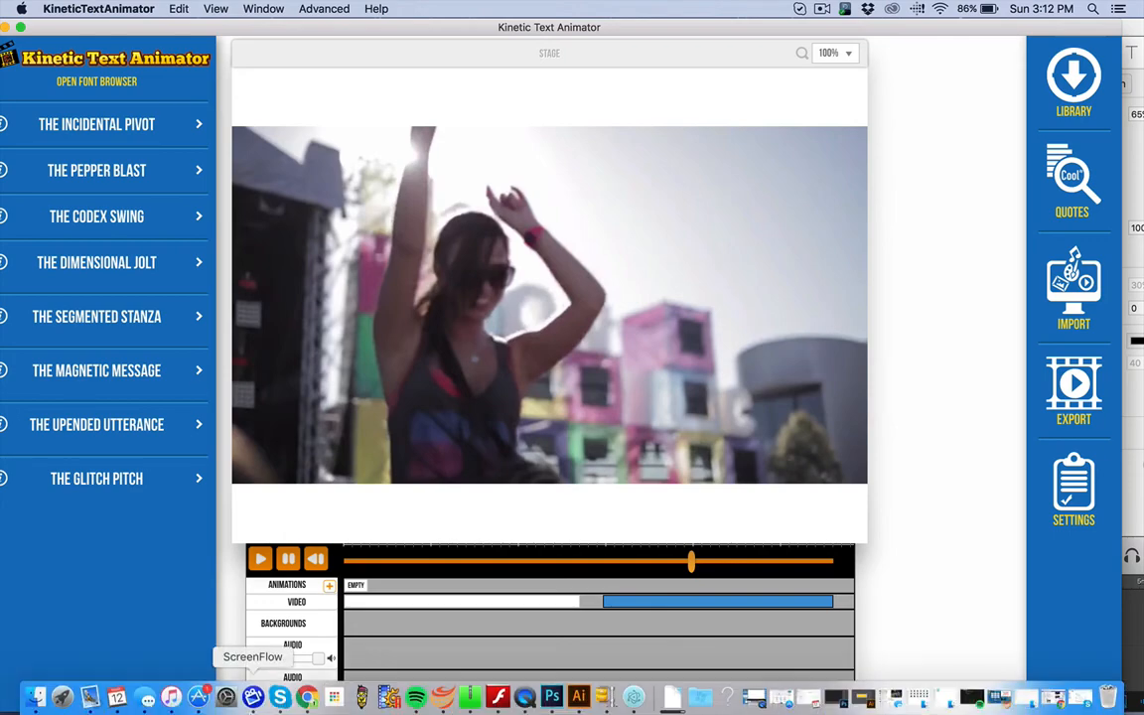
Step: Switch to Chrome, open the iSkysoft article on the top 11 video croppers, and skim its entries from Filmora to Final Cut Pro
left_click(307, 700)
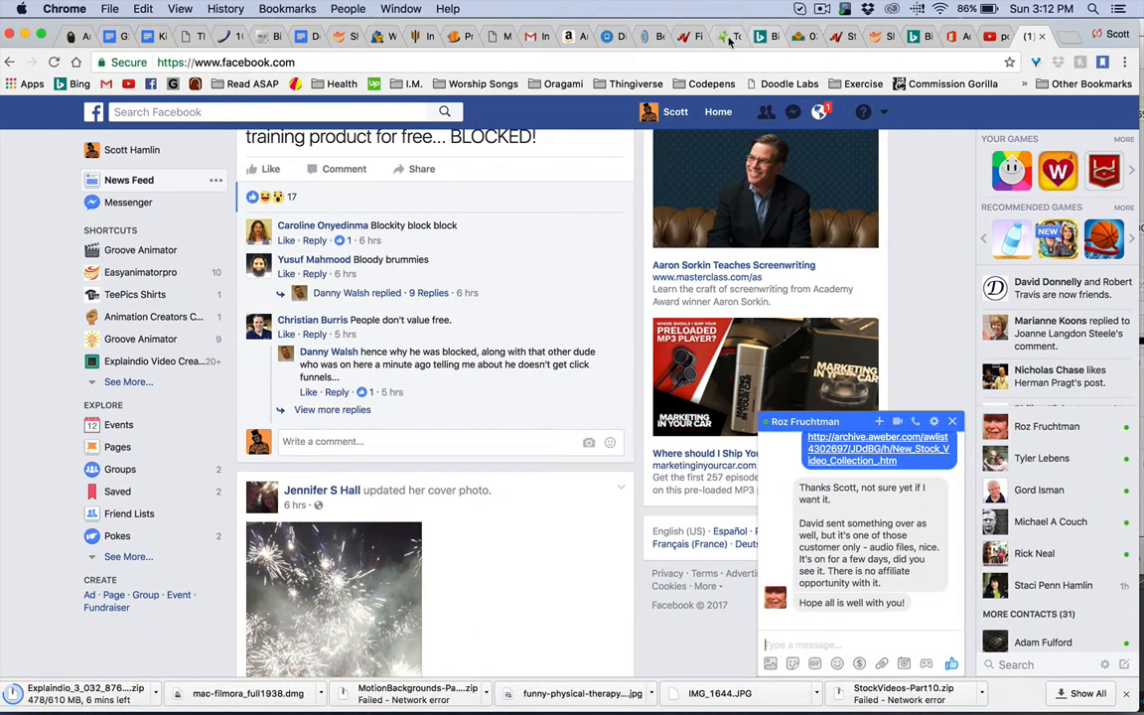
left_click(729, 37)
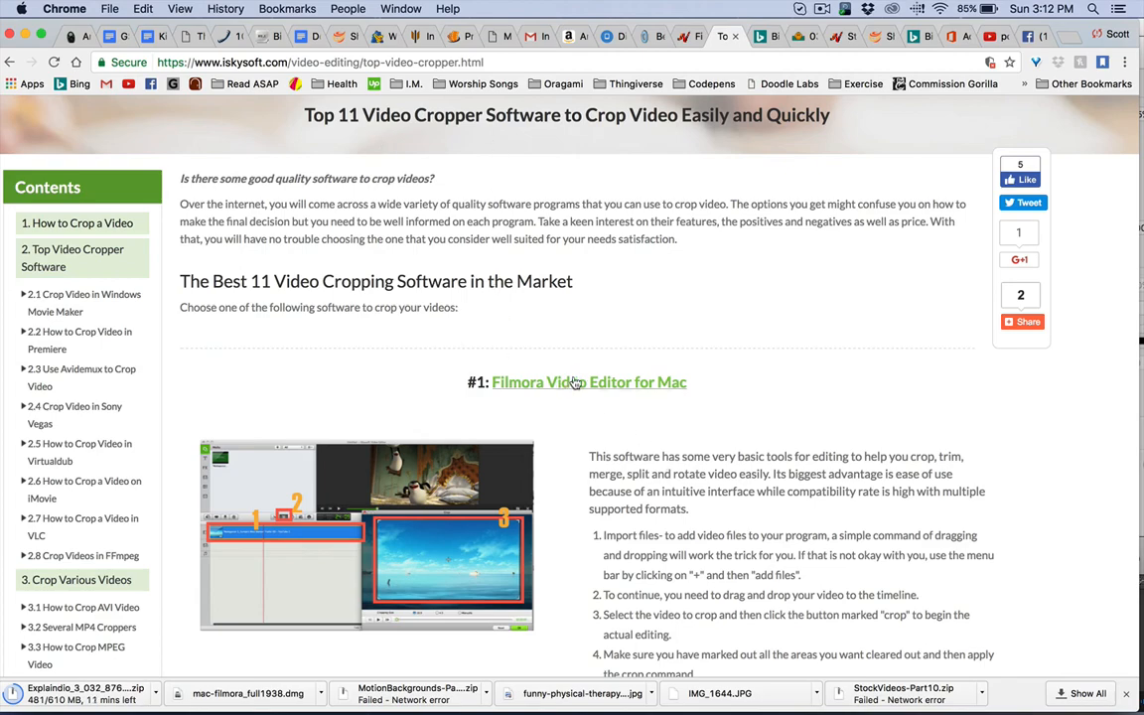
scroll(643, 404, "down", 15)
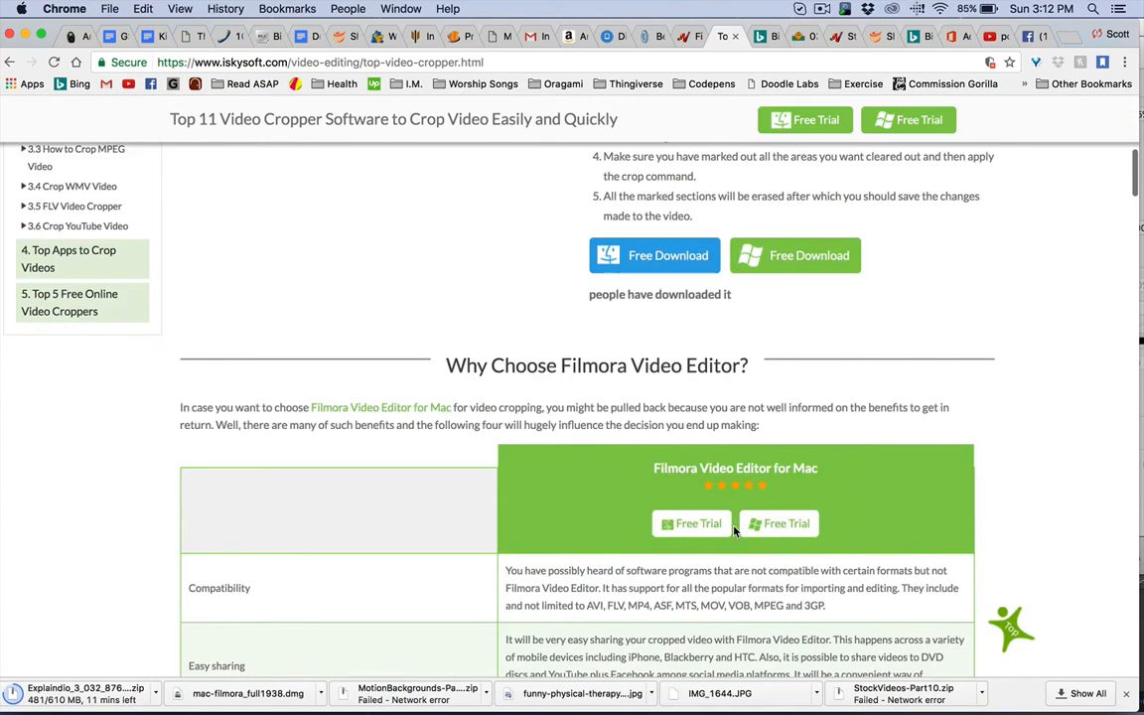
scroll(733, 526, "down", 3)
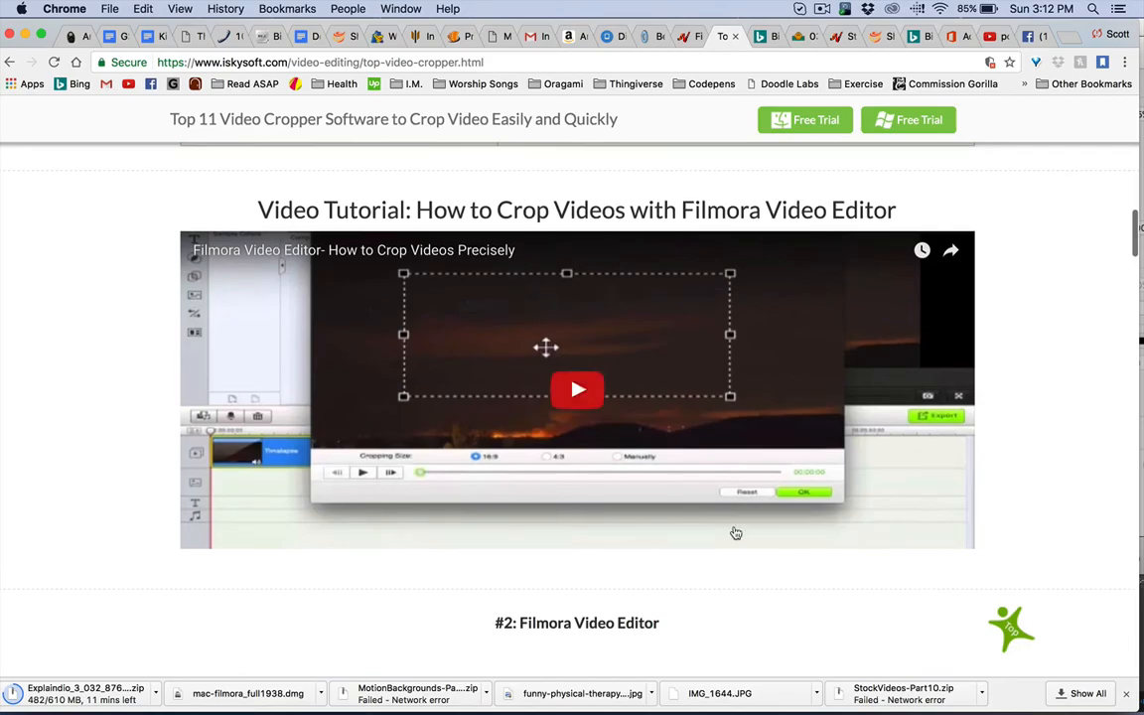
scroll(734, 529, "down", 8)
scroll(734, 531, "down", 8)
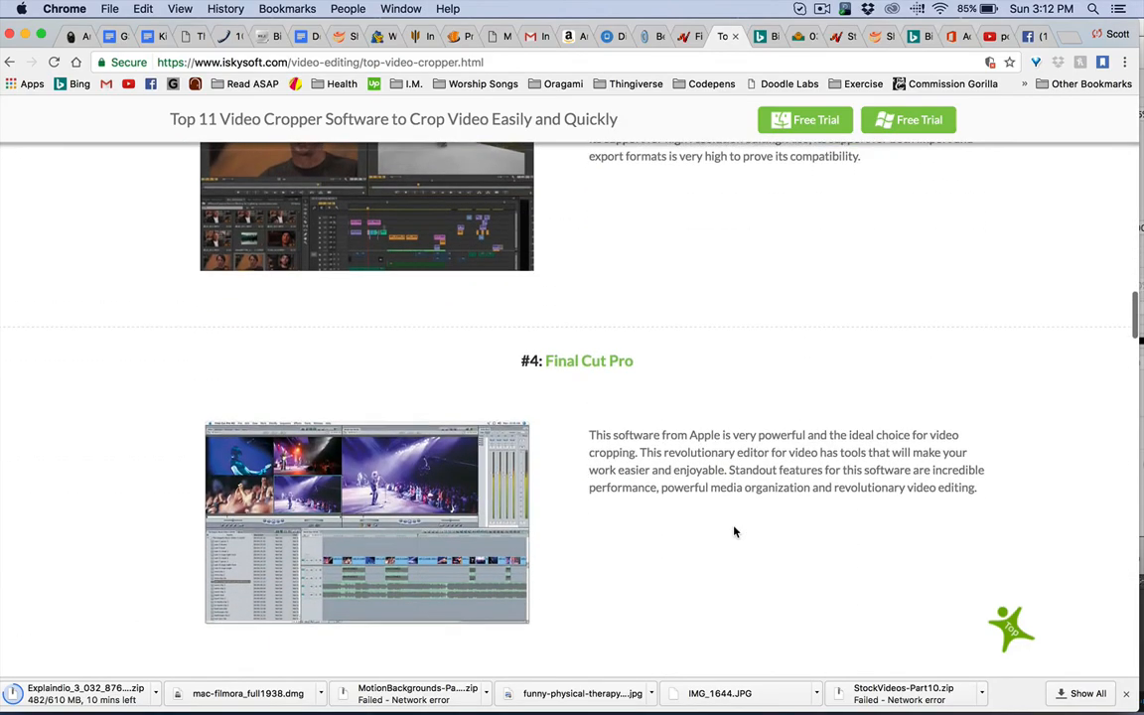
Step: Examine the article's other video cropping programs, from Premiere through VLC, Avidemux and FFmpeg to Windows Movie Maker
scroll(733, 528, "up", 7)
scroll(639, 389, "up", 7)
scroll(637, 388, "down", 20)
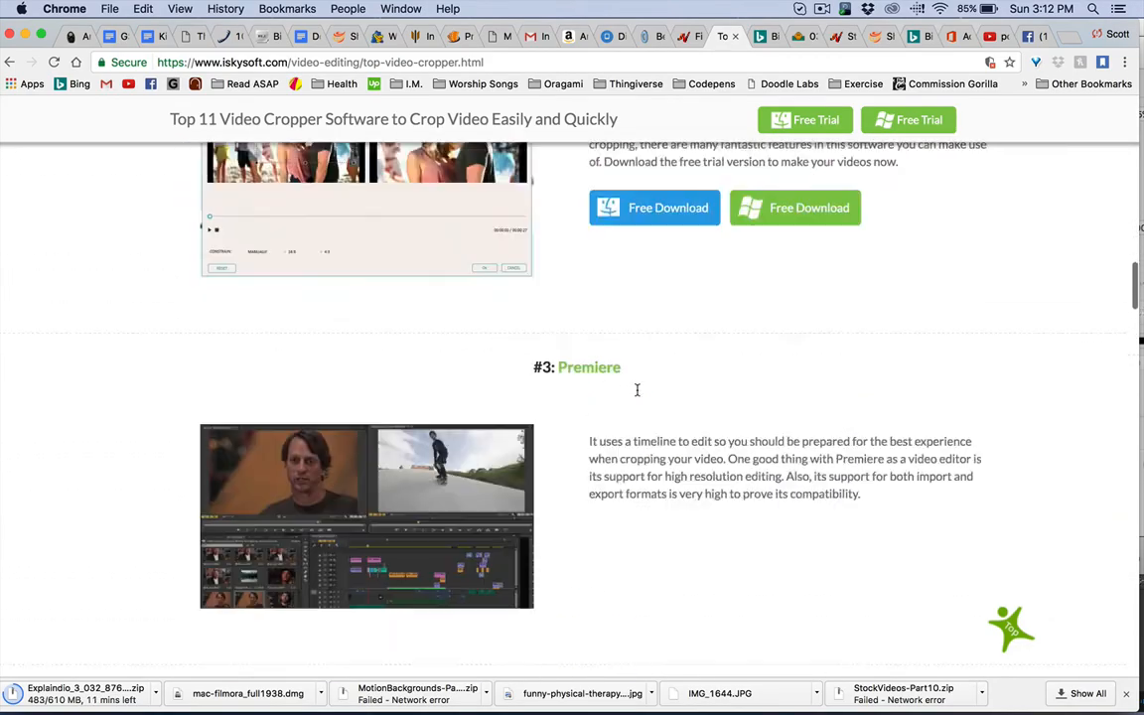
scroll(638, 392, "down", 14)
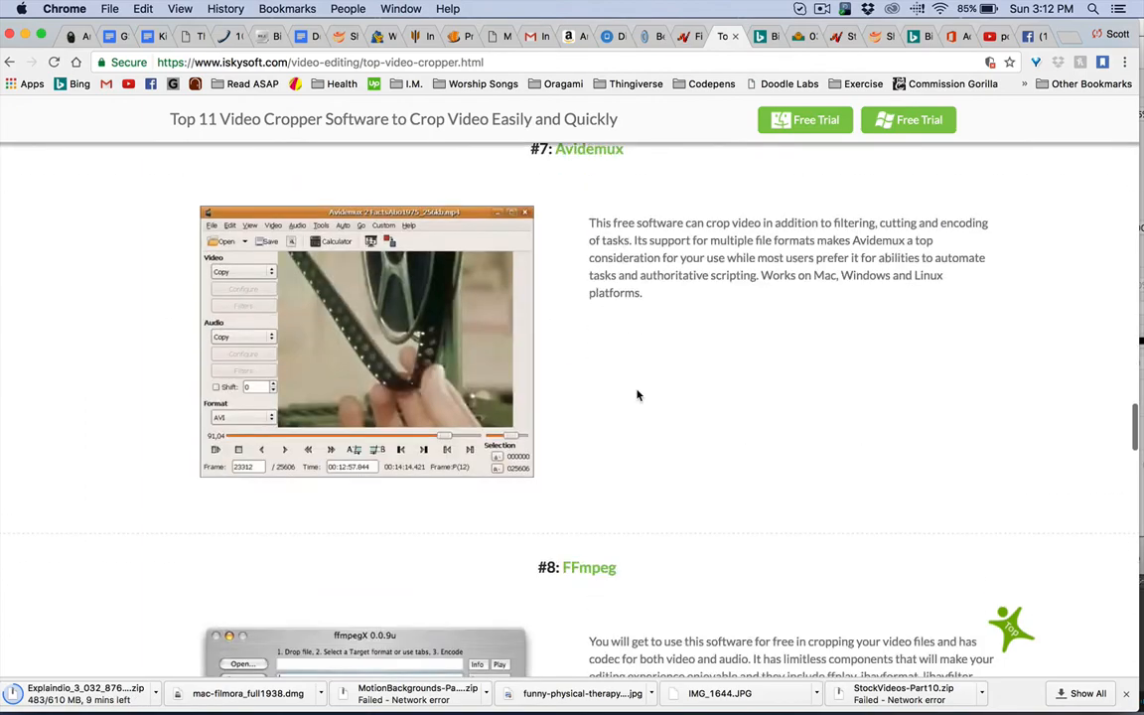
scroll(638, 395, "up", 3)
scroll(635, 392, "down", 2)
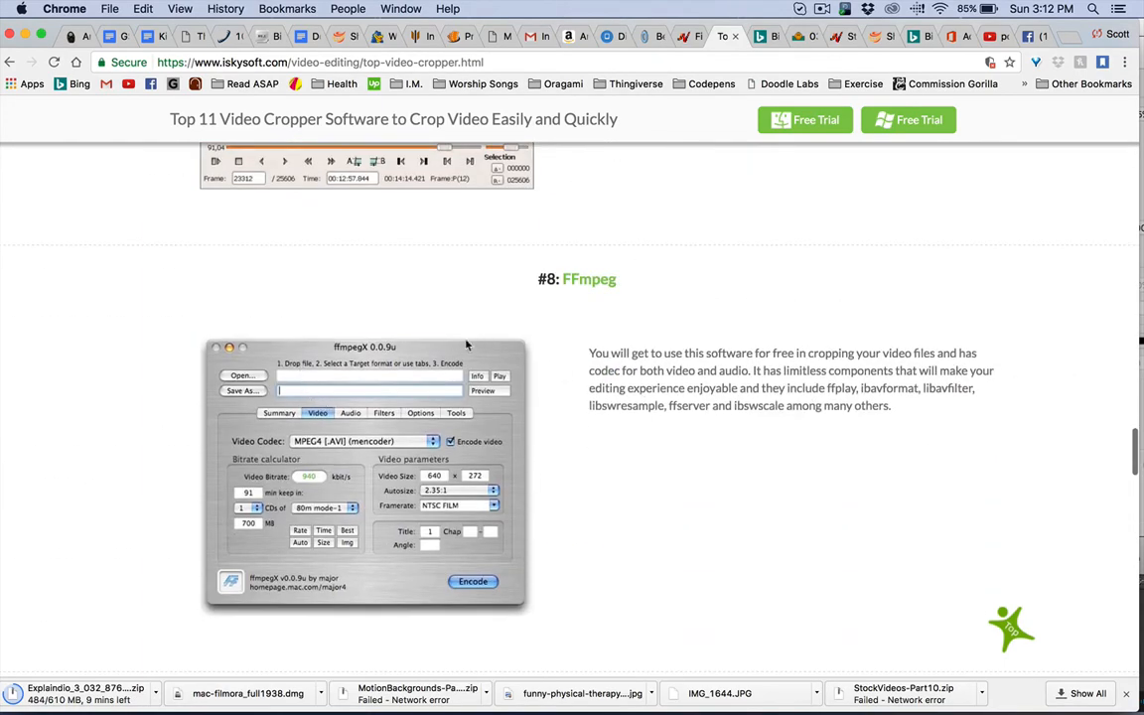
scroll(615, 385, "down", 15)
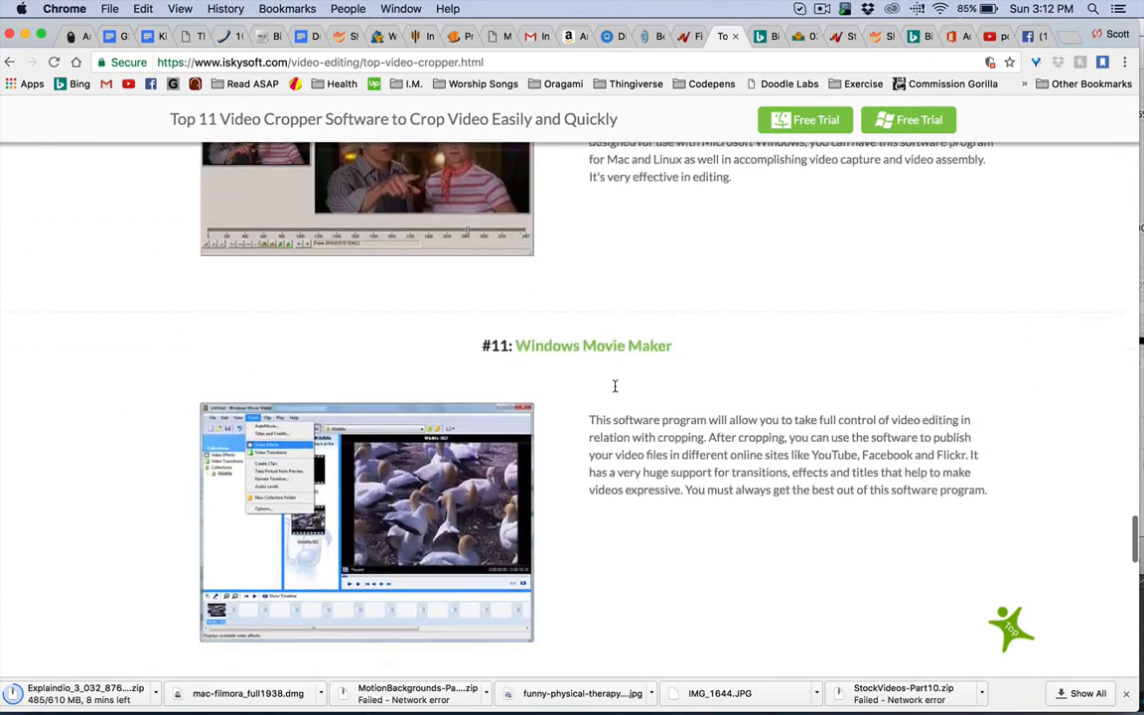
scroll(614, 385, "up", 20)
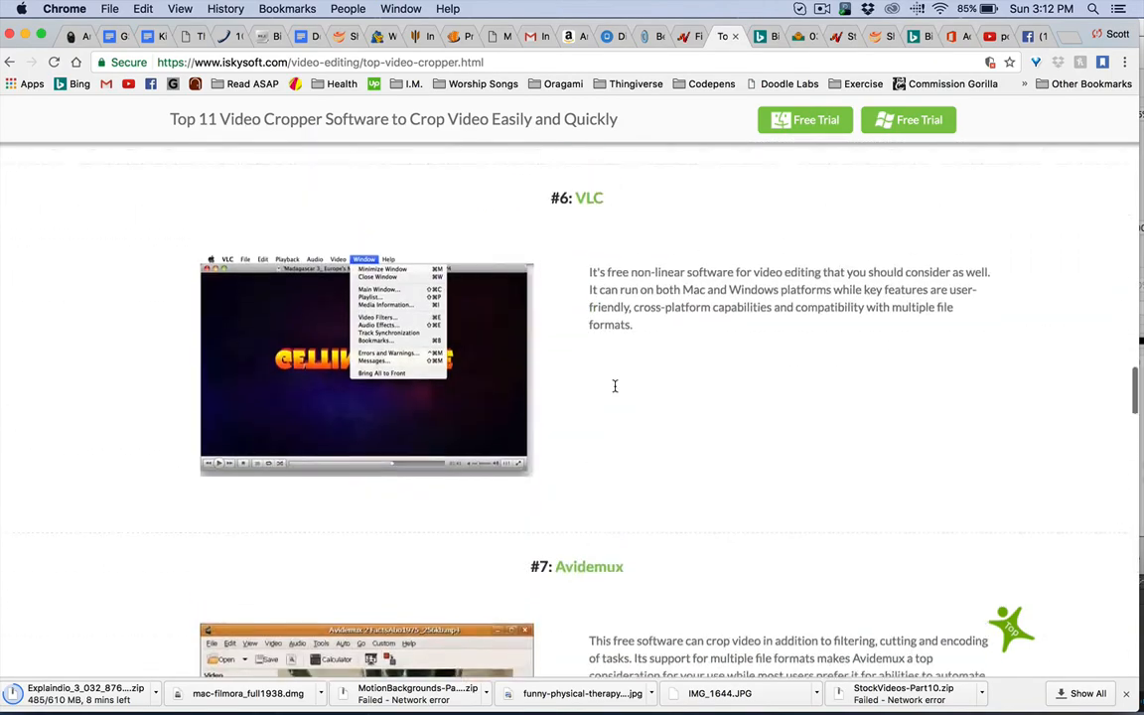
scroll(615, 385, "down", 8)
scroll(612, 384, "down", 10)
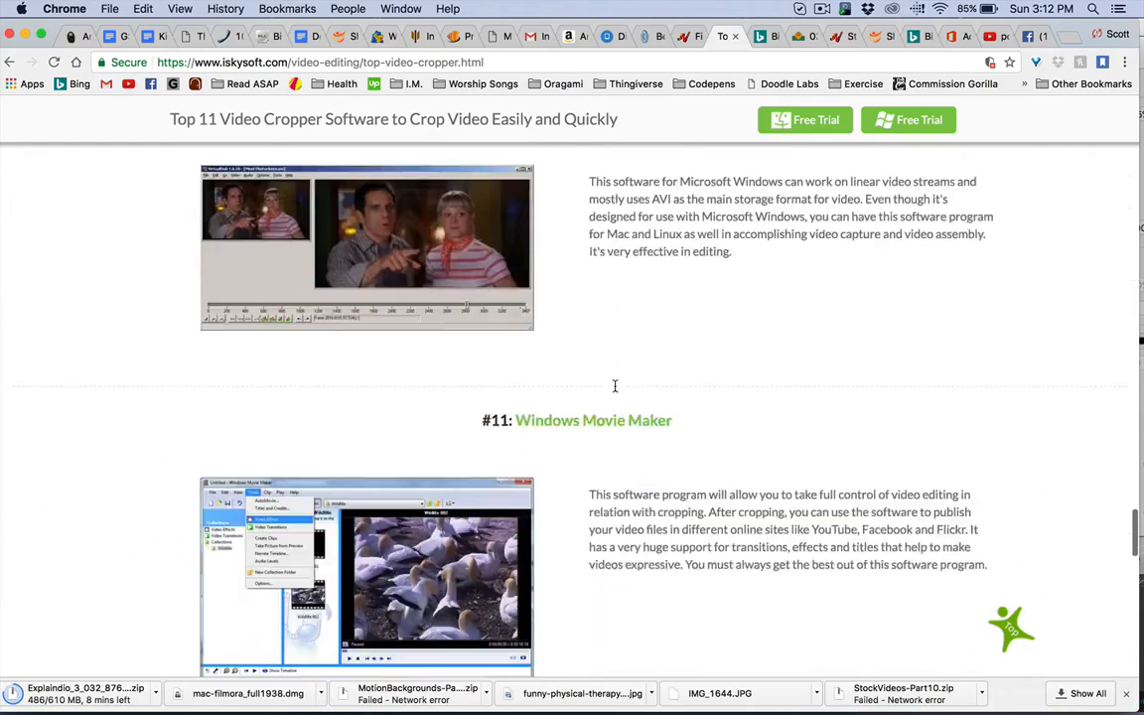
scroll(541, 281, "up", 3)
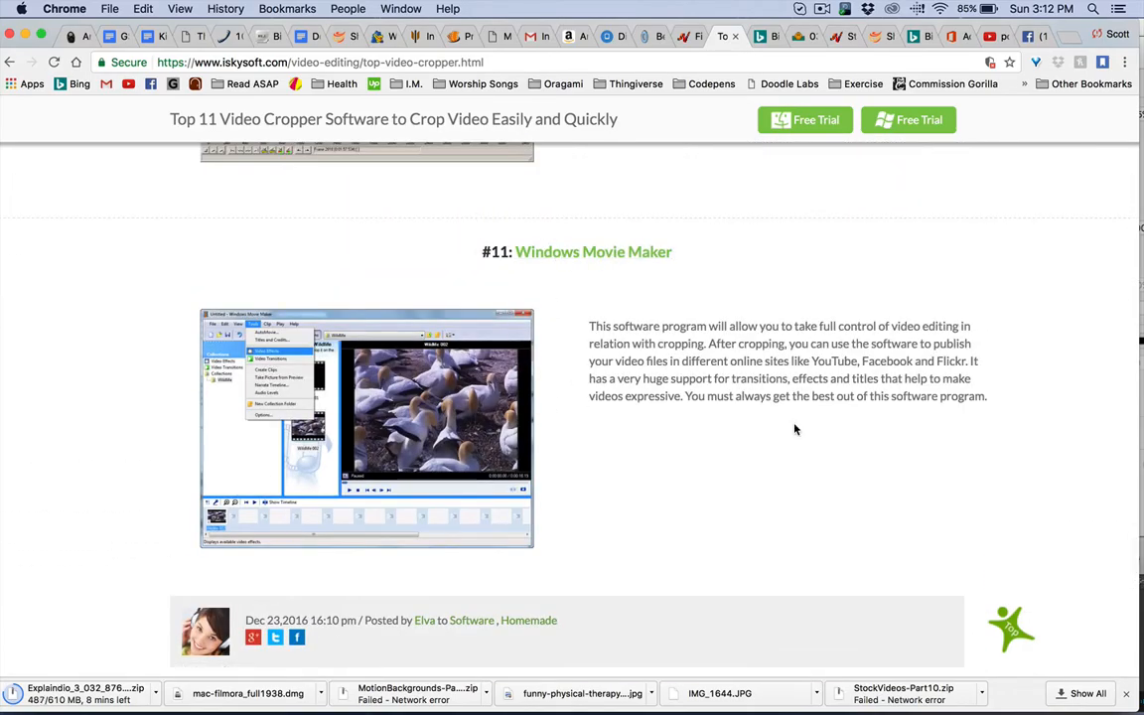
scroll(795, 429, "up", 20)
scroll(794, 429, "up", 20)
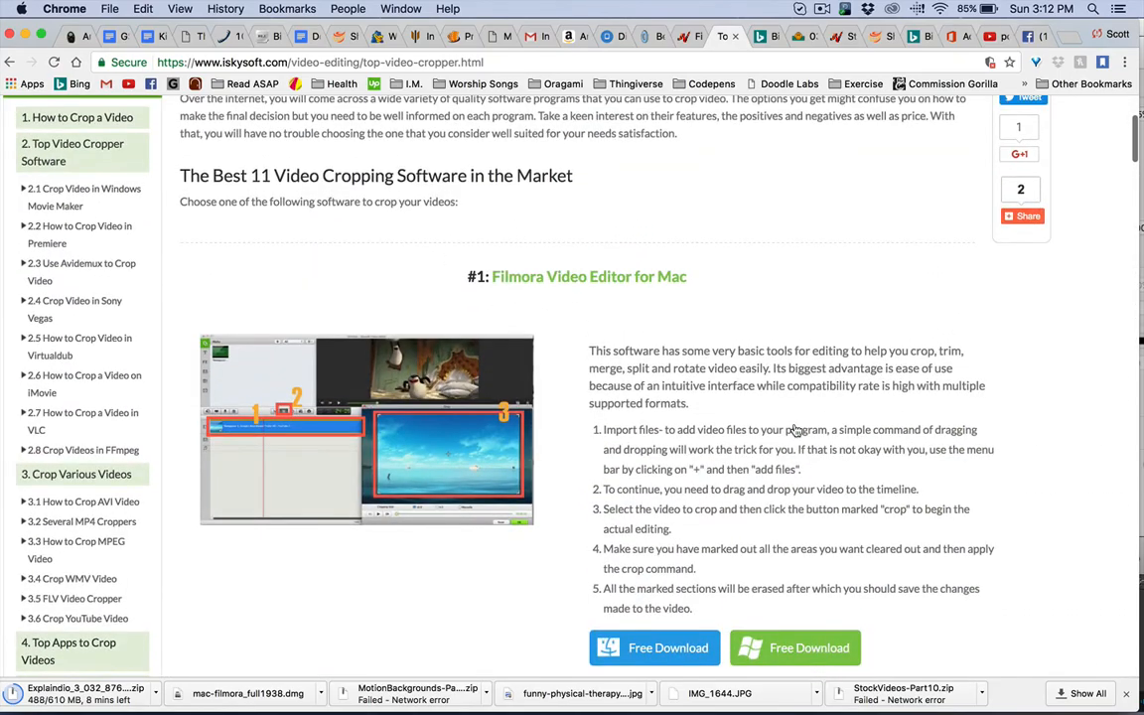
scroll(794, 429, "up", 5)
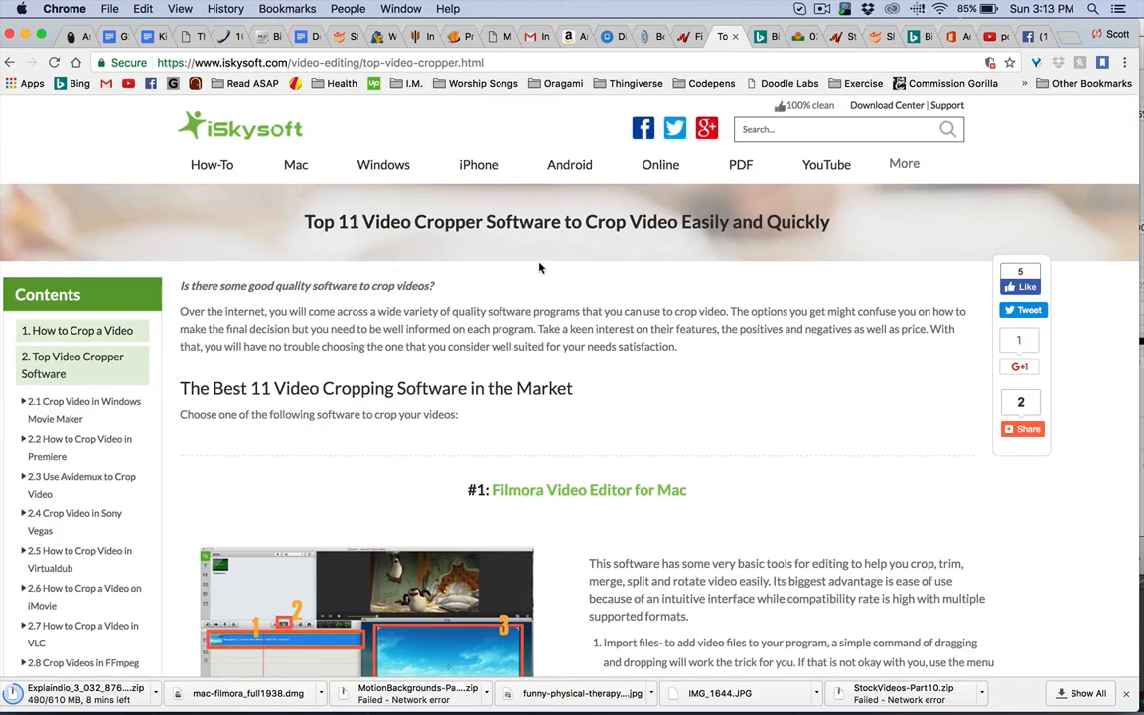
Step: Review the whole list of video croppers again, from Filmora through iMovie, Sony Vegas and Virtualdub to the article's end
scroll(613, 399, "down", 20)
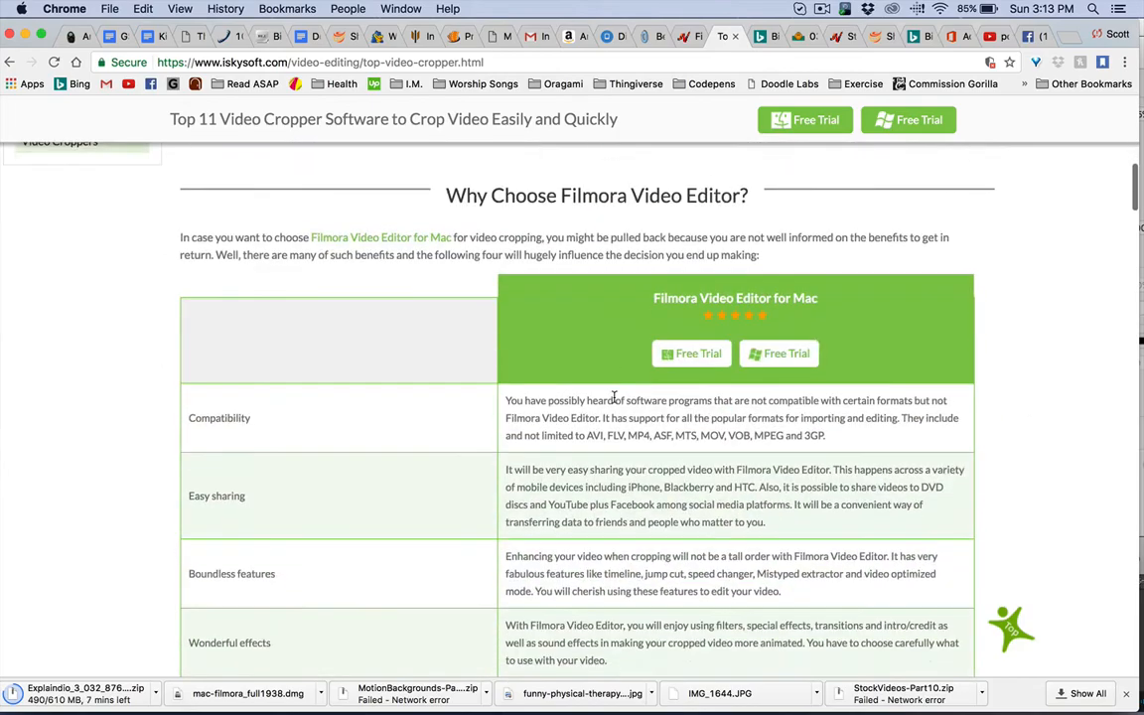
scroll(614, 397, "down", 15)
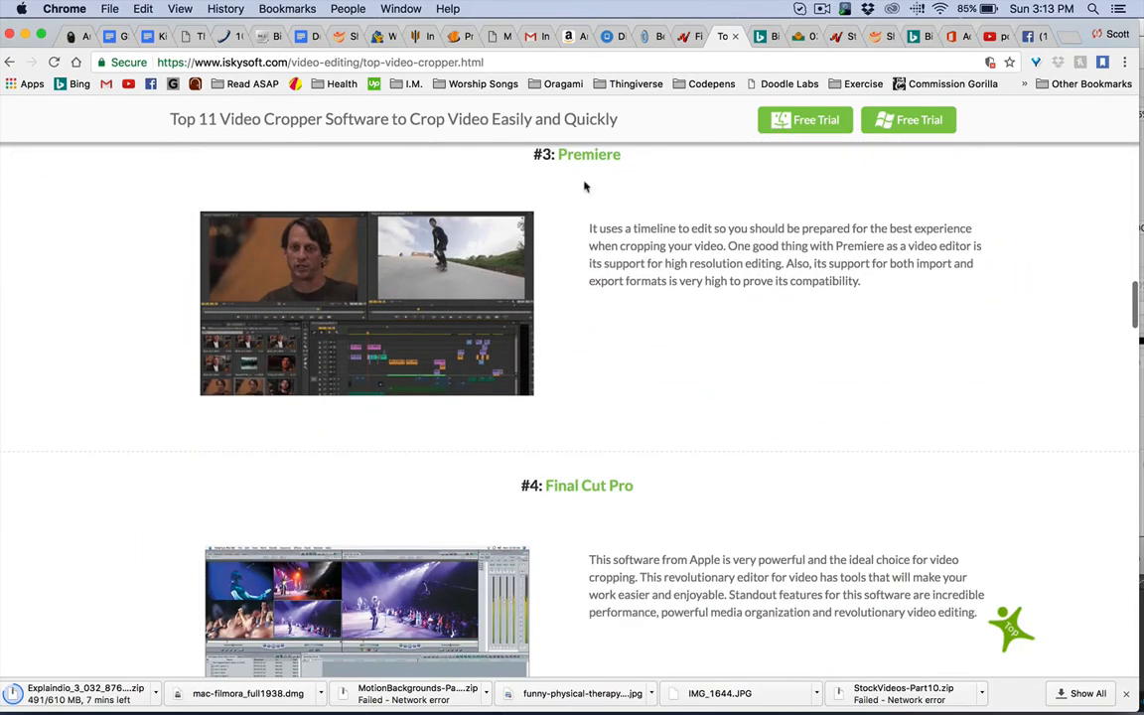
scroll(625, 469, "down", 10)
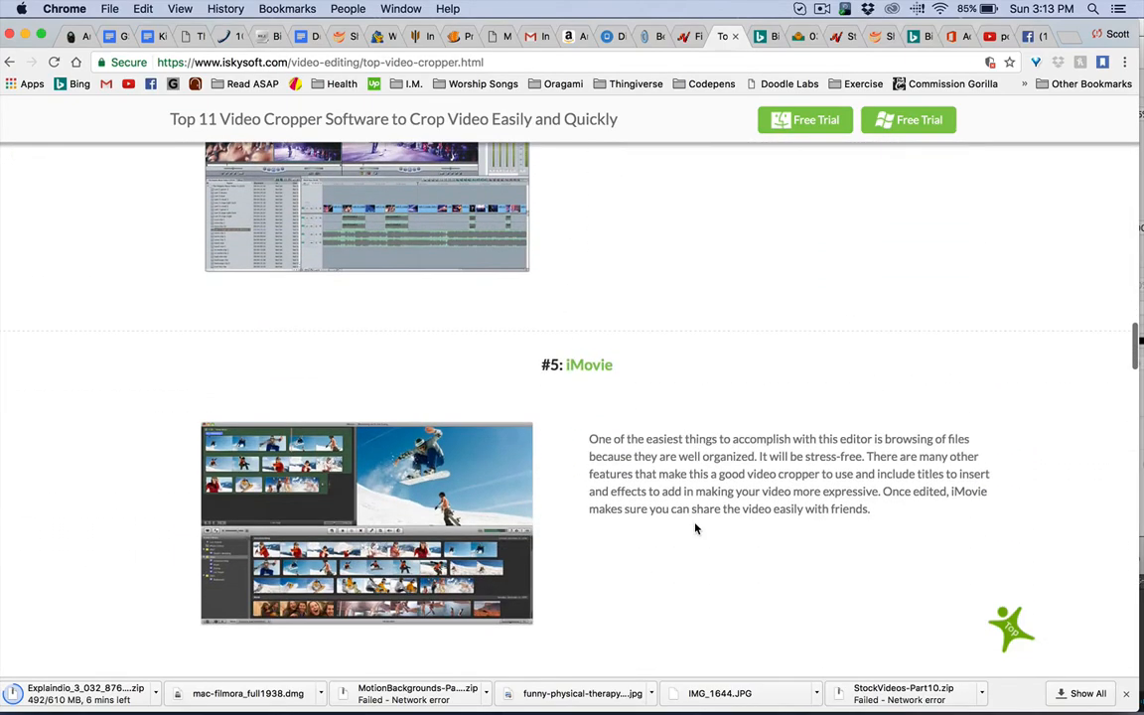
scroll(665, 459, "down", 4)
scroll(683, 472, "down", 7)
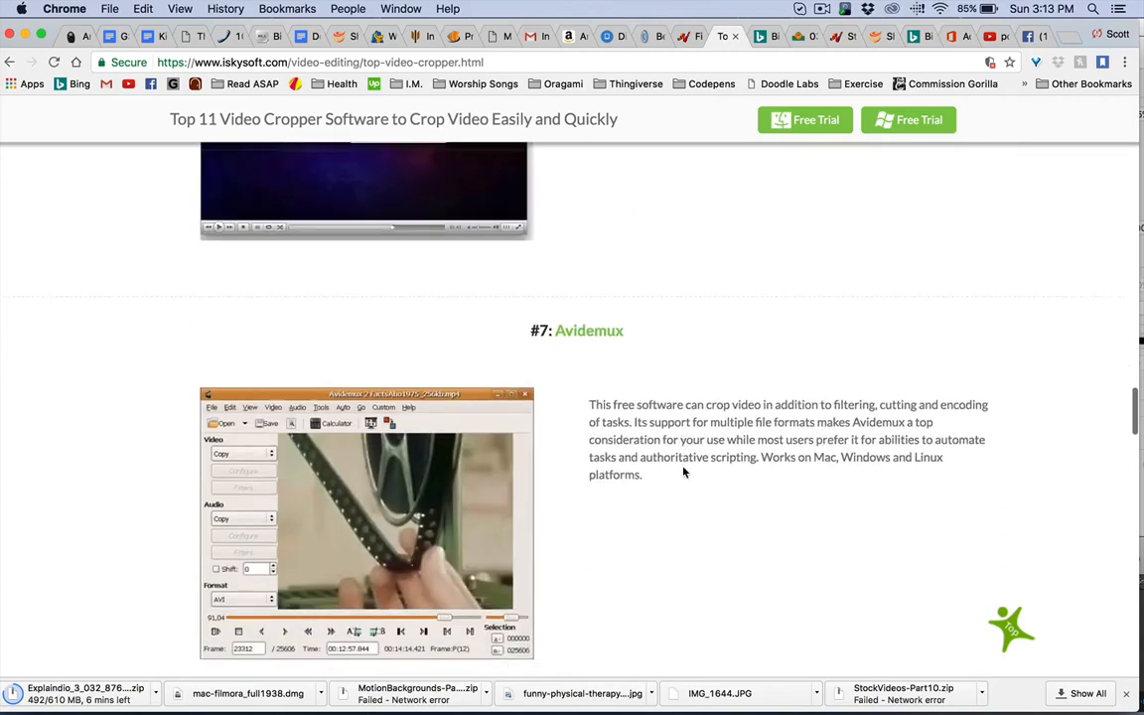
scroll(681, 412, "down", 9)
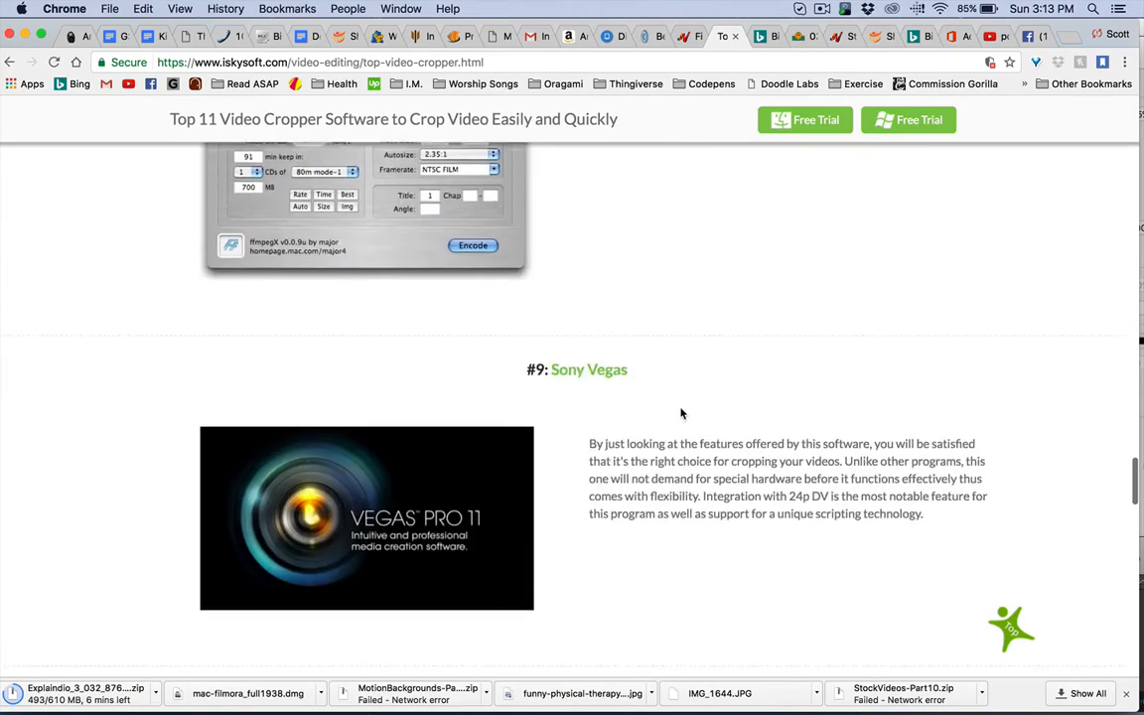
scroll(676, 372, "down", 5)
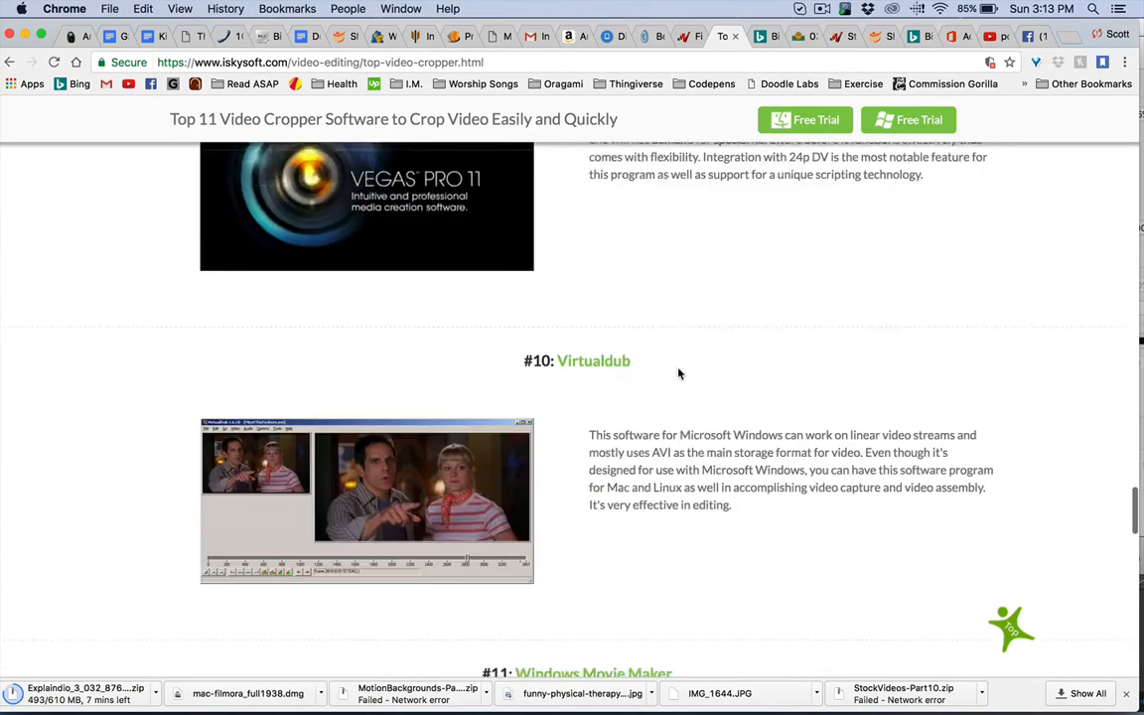
scroll(679, 374, "down", 10)
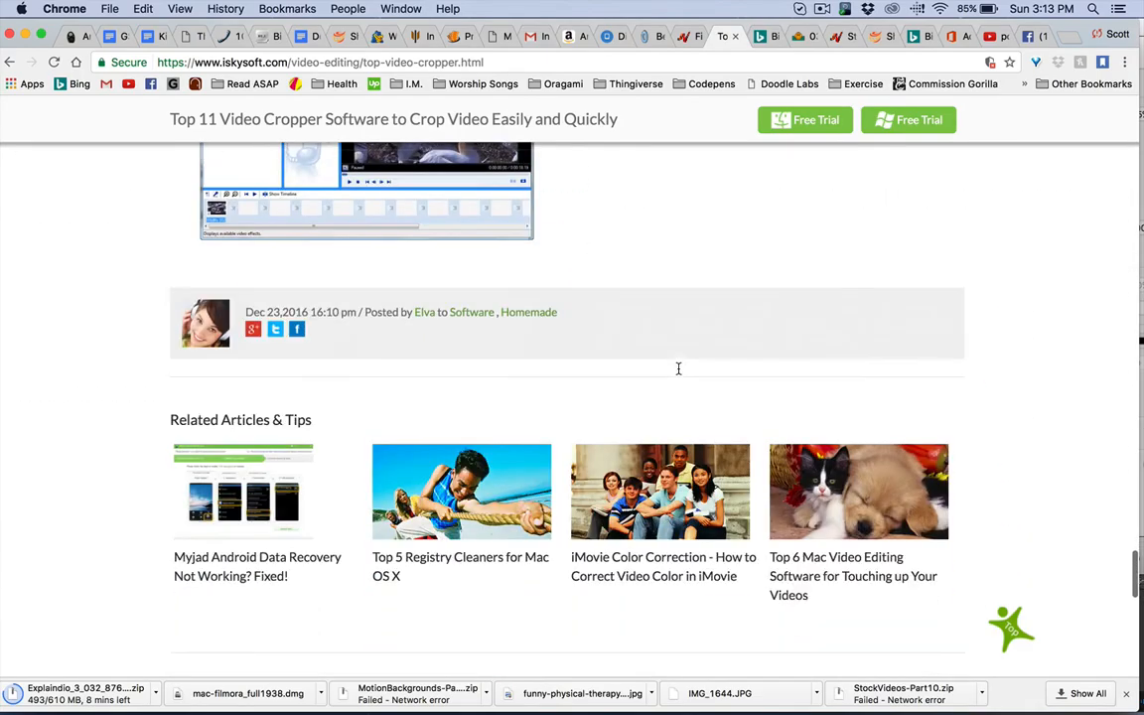
scroll(679, 373, "up", 20)
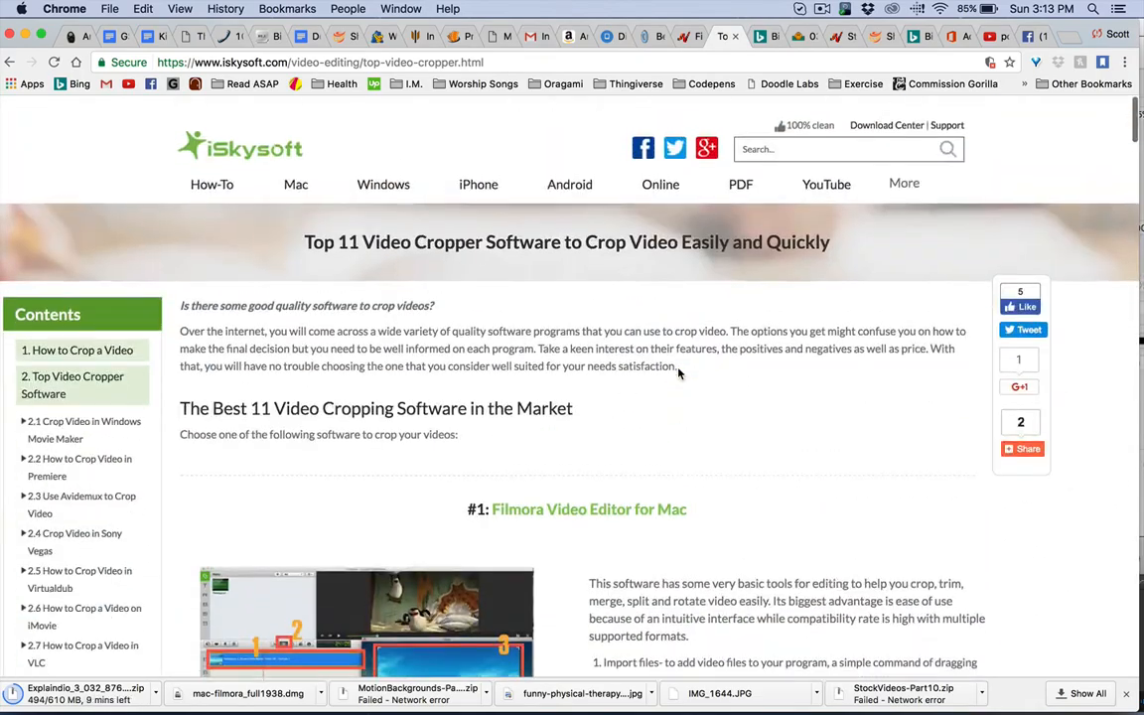
Step: Compare the descriptions and download options of the two Filmora entries with the Premiere entry in the cropper article
scroll(679, 374, "down", 3)
scroll(680, 373, "down", 2)
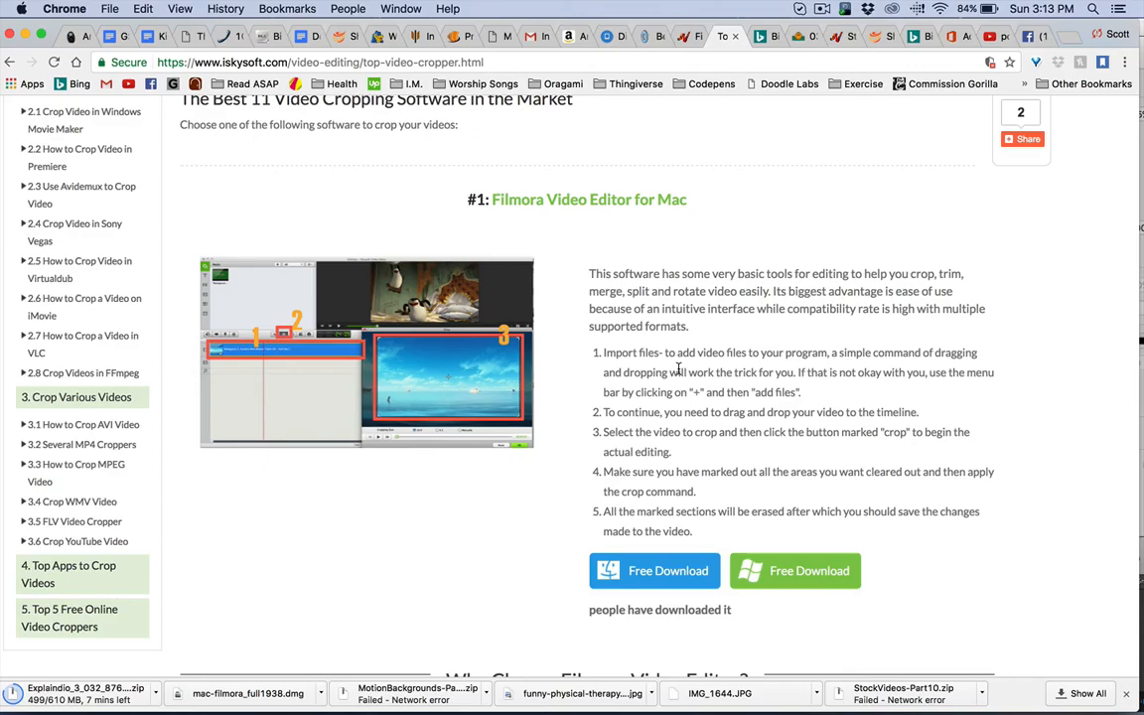
scroll(680, 370, "down", 15)
scroll(680, 372, "down", 10)
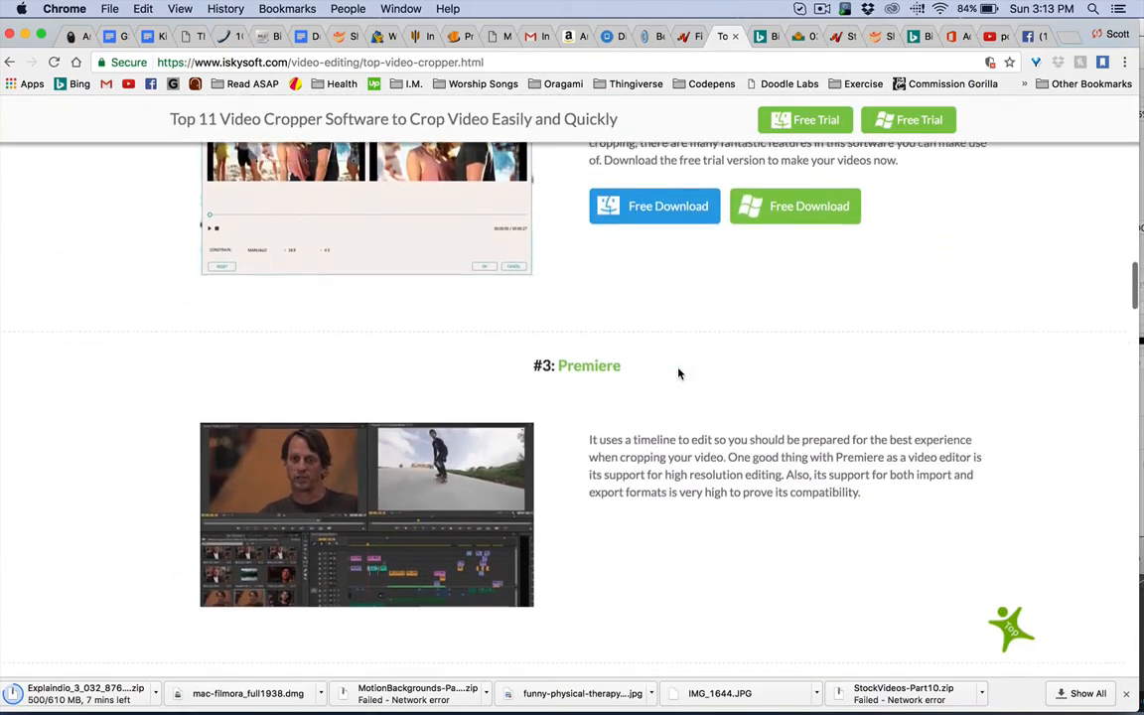
scroll(679, 374, "up", 5)
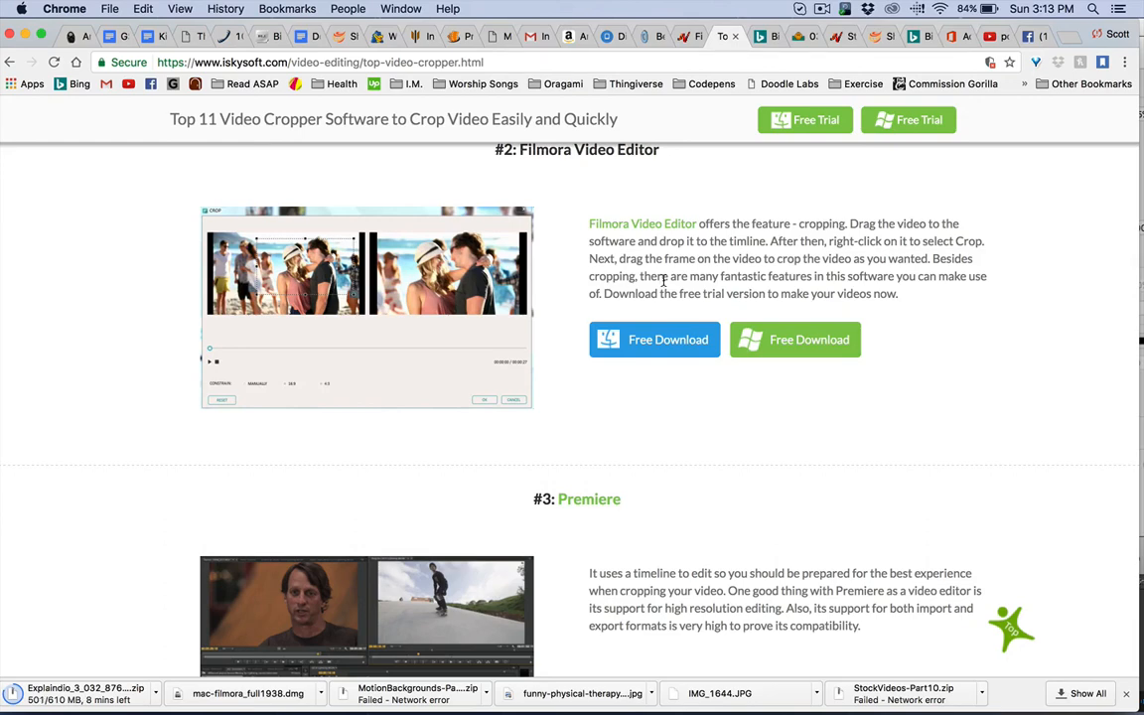
scroll(745, 255, "down", 3)
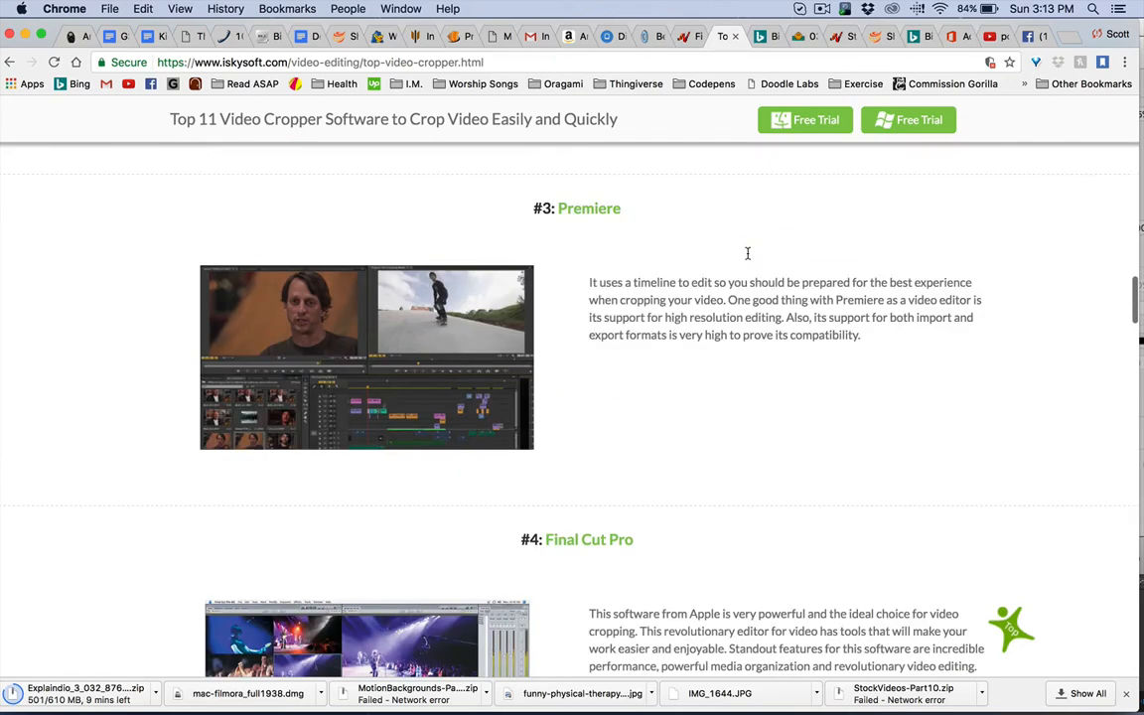
scroll(743, 279, "up", 2)
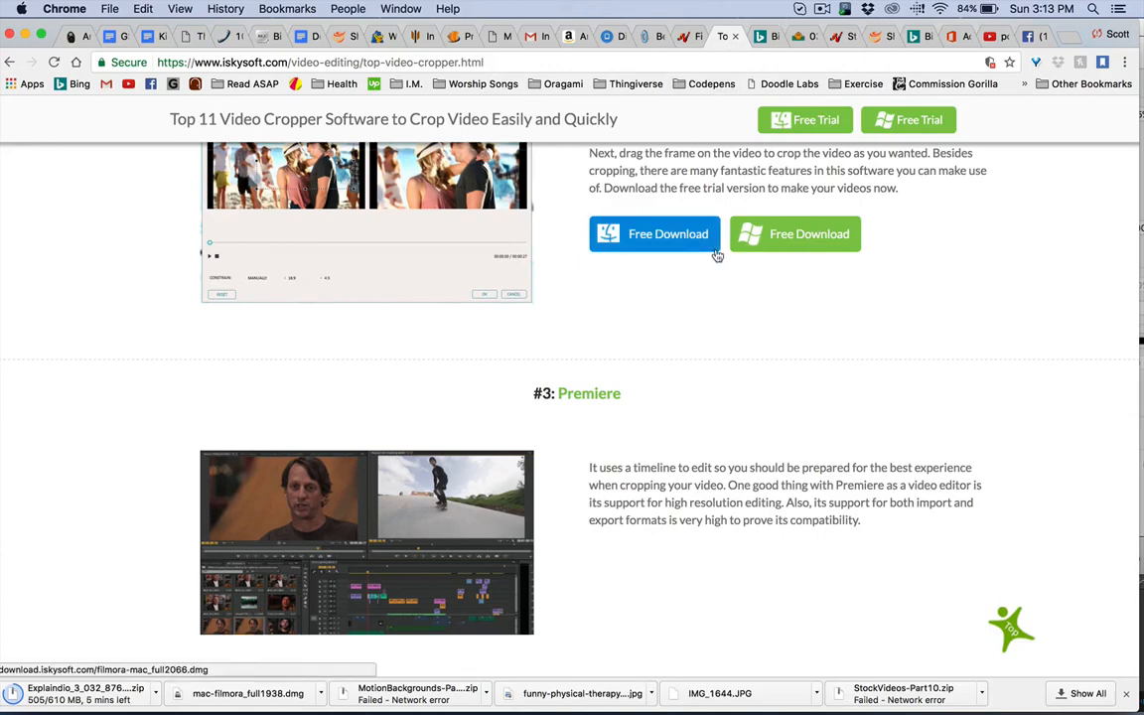
scroll(723, 184, "up", 4)
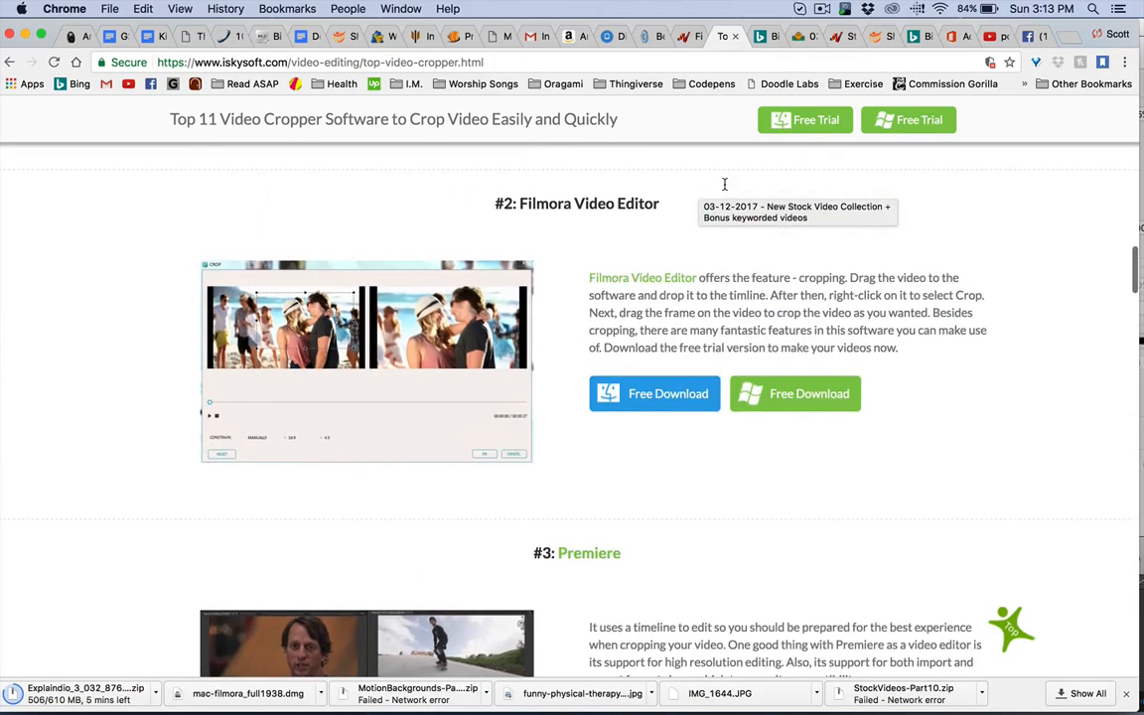
scroll(724, 185, "up", 20)
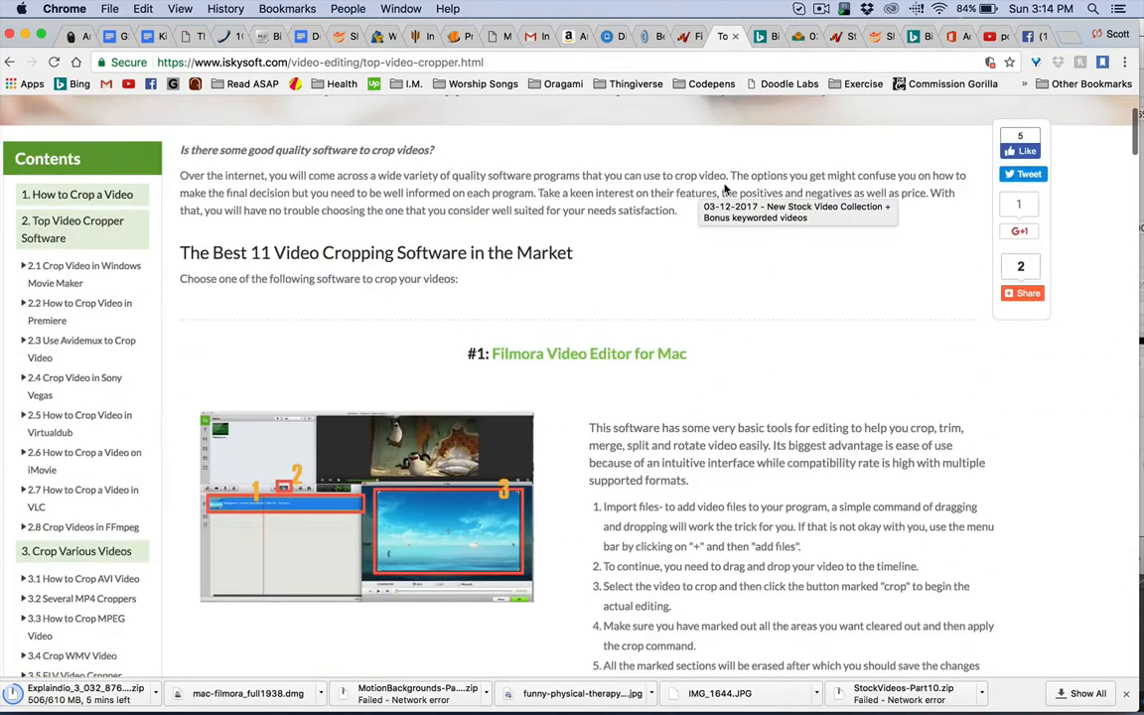